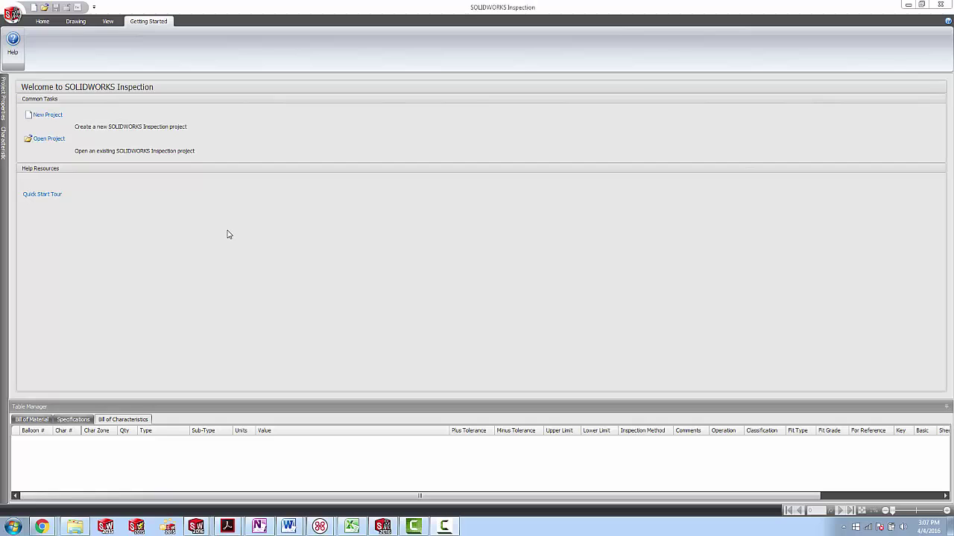
Start a new inspection project from the Getting Started page.
{"action": "left_click", "coordinate": [59, 116]}
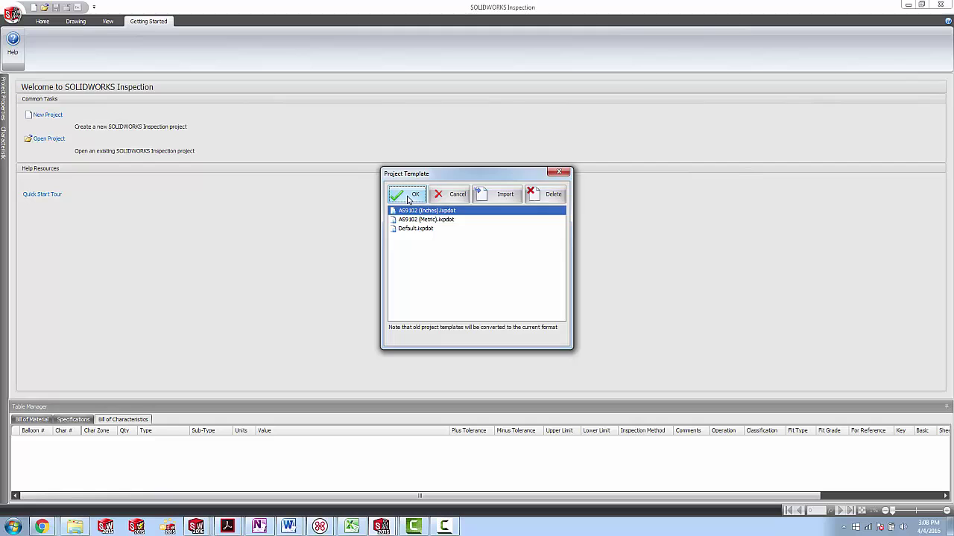
Create the project from the AS9102 (Inches) template using Standalone > LOWER PLATE - A2.PDF.
{"action": "left_click", "coordinate": [408, 197]}
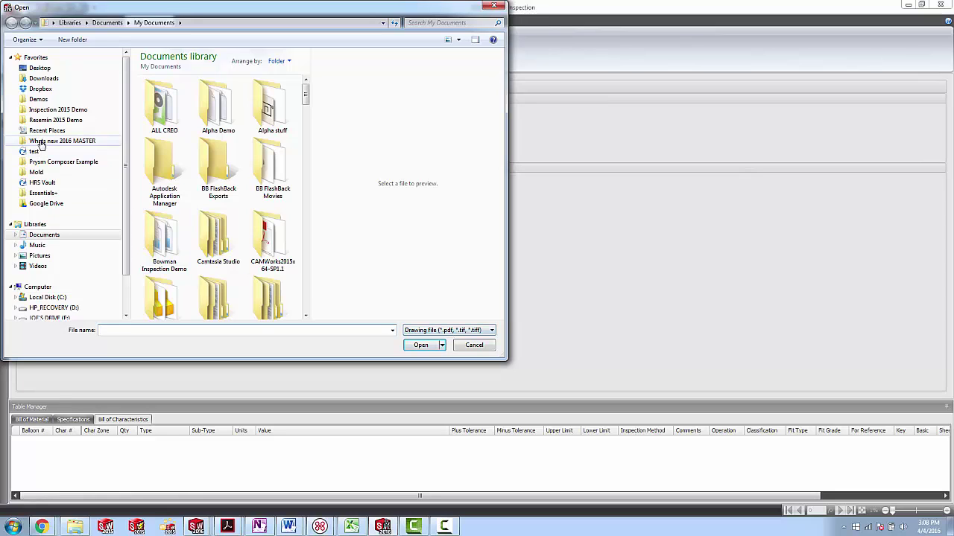
{"action": "left_click", "coordinate": [52, 111]}
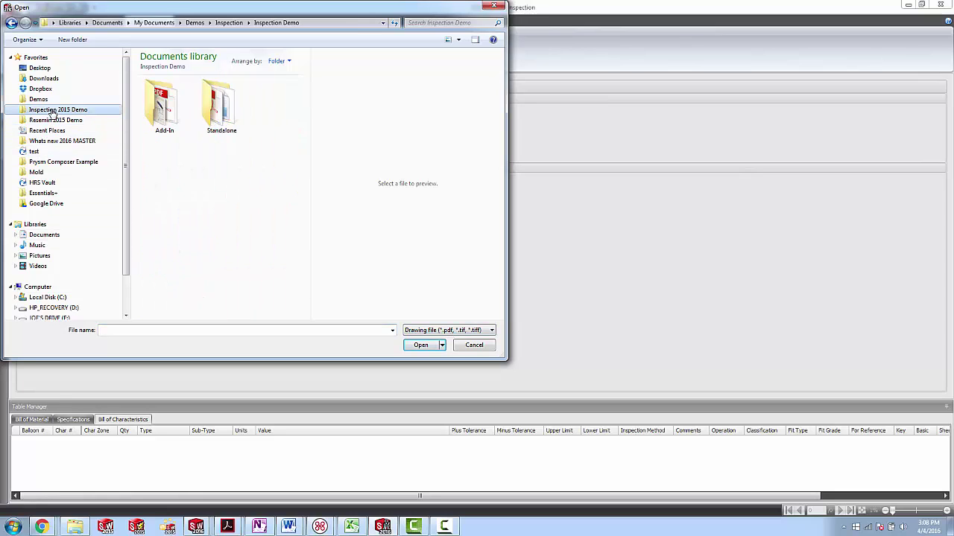
{"action": "double_click", "coordinate": [218, 108]}
{"action": "left_click", "coordinate": [163, 175]}
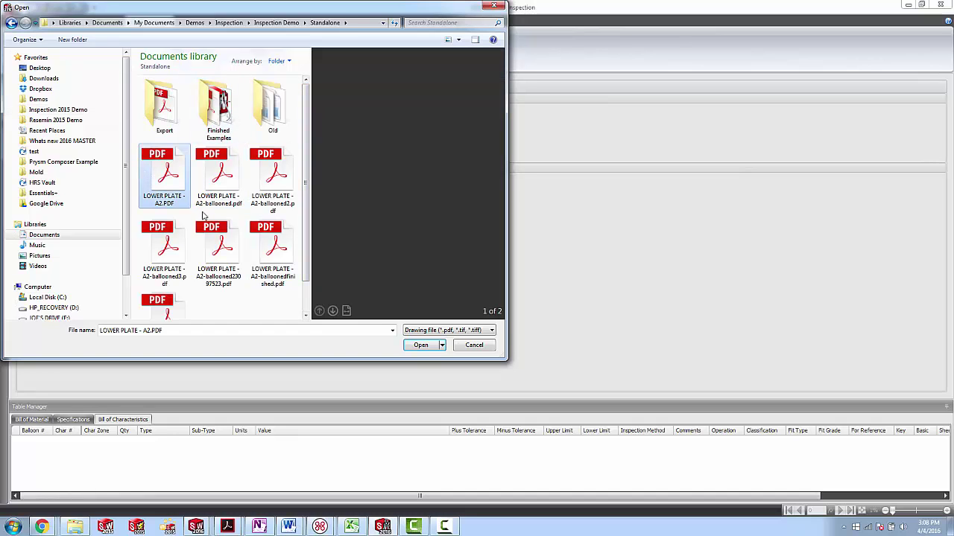
{"action": "left_click", "coordinate": [421, 345]}
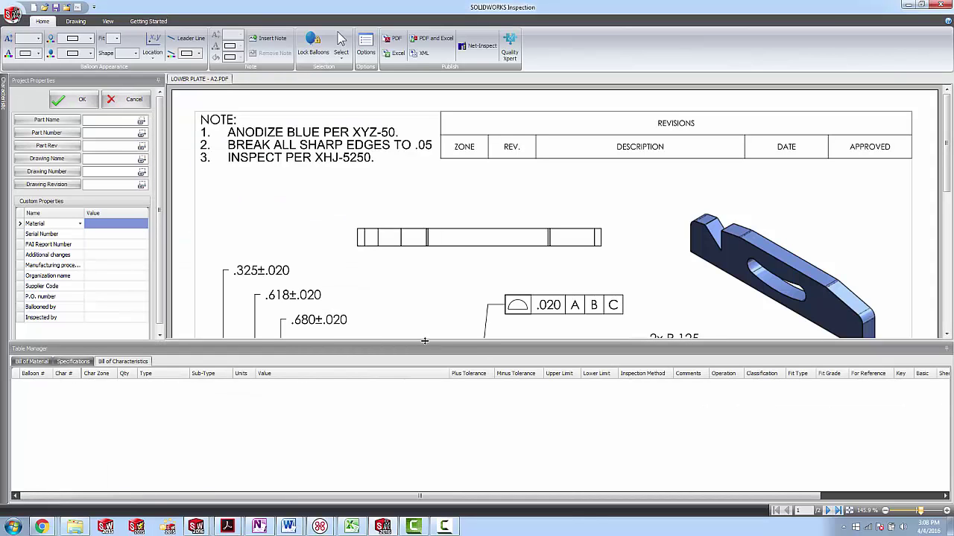
Fill project properties from the title block: PLATE - LOWER, PRT-MFG-237465, revision A2.
{"action": "mouse_move", "coordinate": [423, 342]}
{"action": "left_mouse_down"}
{"action": "mouse_move", "coordinate": [437, 389]}
{"action": "mouse_move", "coordinate": [409, 412]}
{"action": "left_mouse_up"}
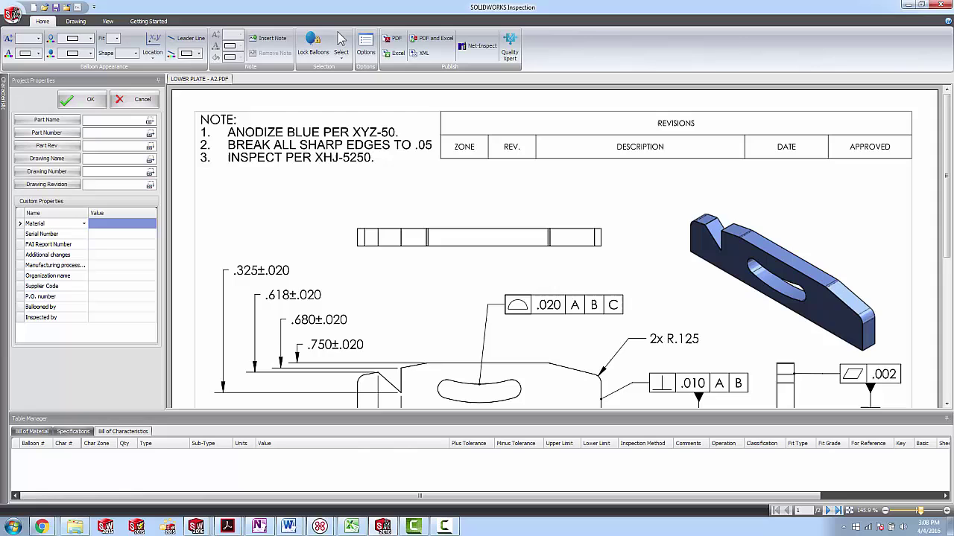
{"action": "left_click_drag", "start_coordinate": [944, 171], "coordinate": [941, 318]}
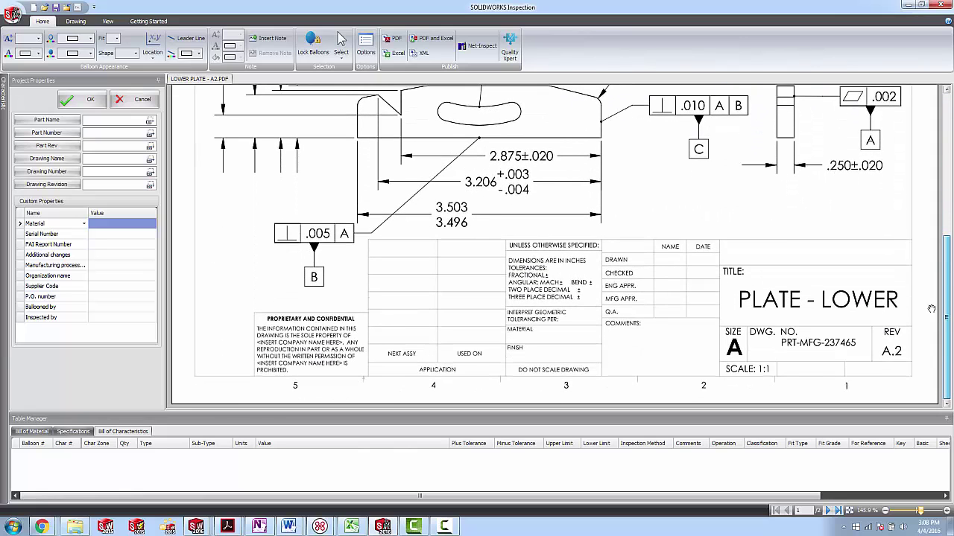
{"action": "left_click", "coordinate": [150, 123]}
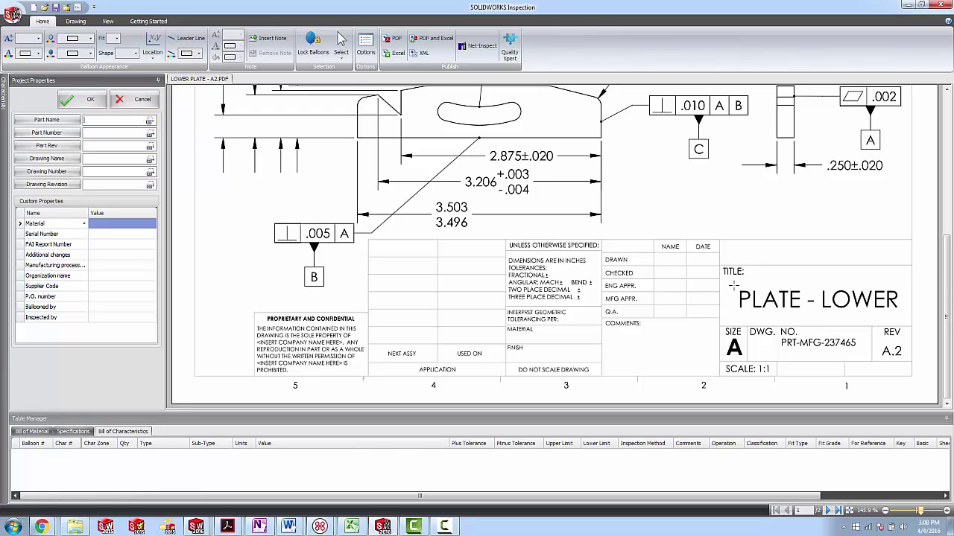
{"action": "left_click_drag", "start_coordinate": [733, 286], "coordinate": [906, 318]}
{"action": "left_click_drag", "start_coordinate": [779, 339], "coordinate": [866, 355]}
{"action": "left_click", "coordinate": [149, 185]}
{"action": "left_click_drag", "start_coordinate": [878, 339], "coordinate": [909, 358]}
Accept the project properties and balloon the .325±.020 dimension as characteristic 1.
{"action": "left_click", "coordinate": [80, 101]}
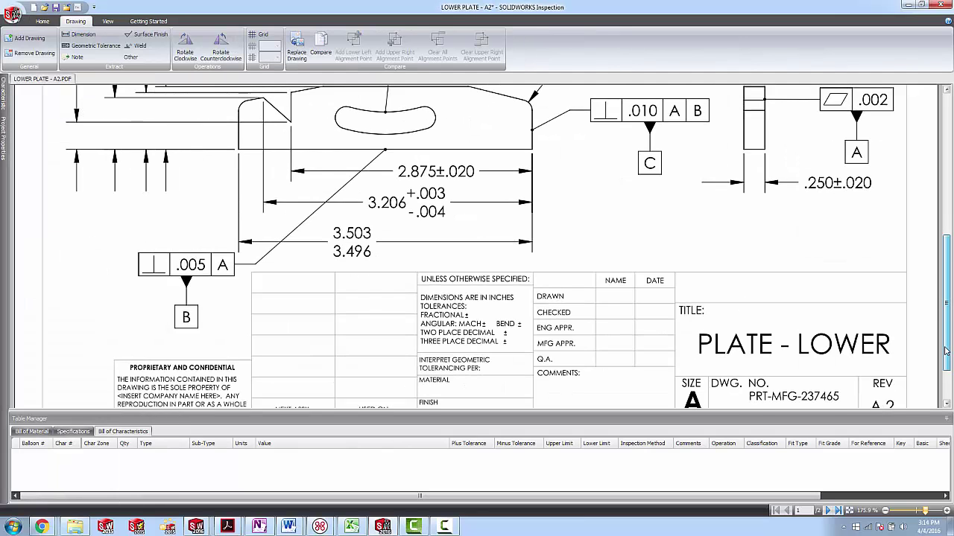
{"action": "left_click_drag", "start_coordinate": [946, 350], "coordinate": [947, 266]}
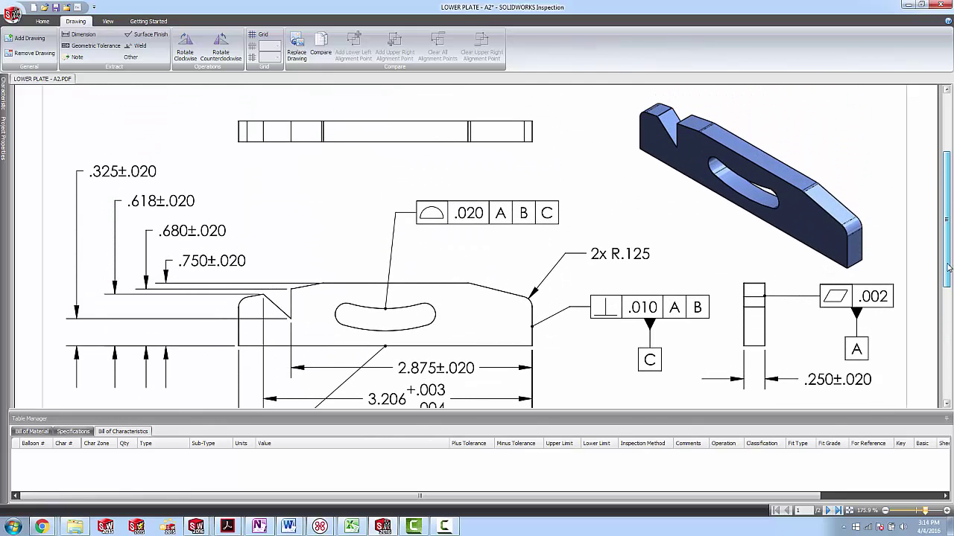
{"action": "left_click", "coordinate": [85, 35]}
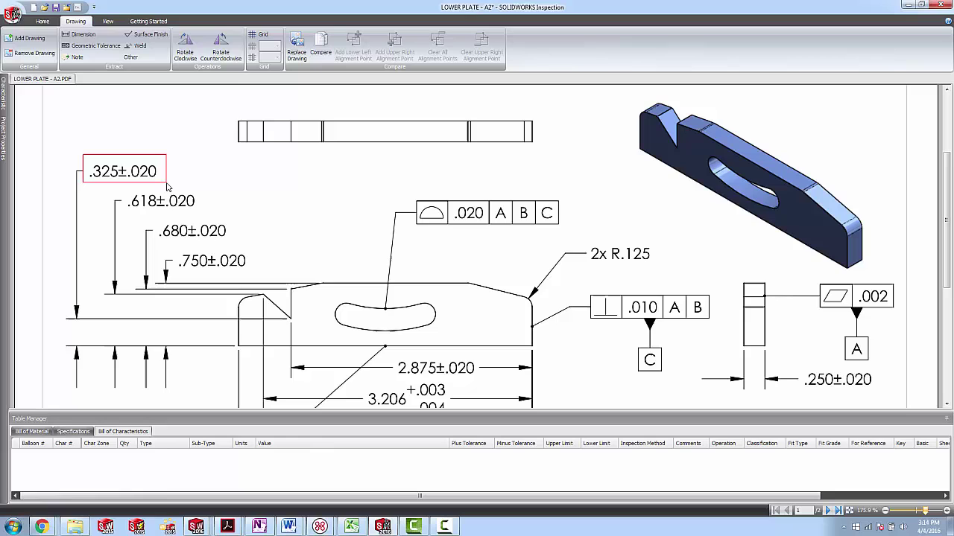
{"action": "left_click", "coordinate": [167, 185]}
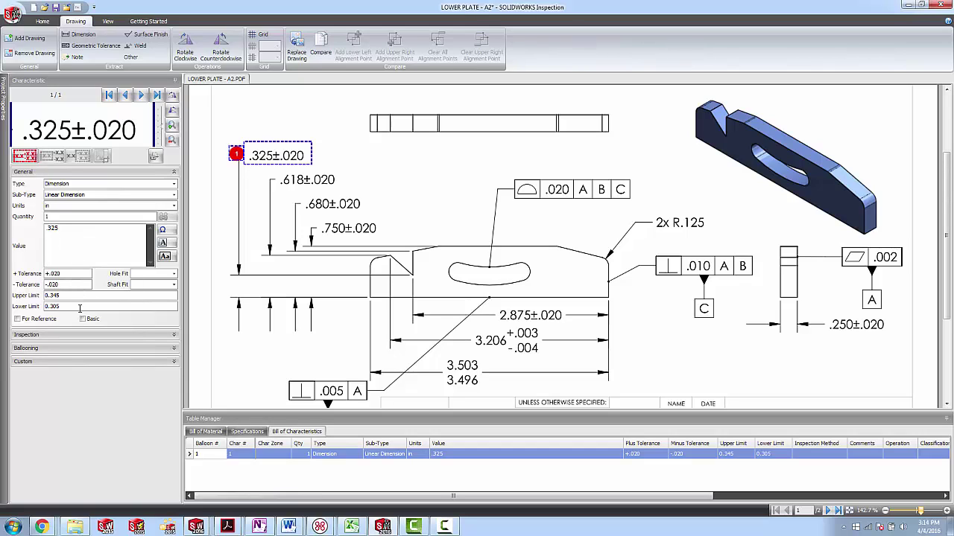
Review characteristic 1's Operation, Classification and Inspection Method lists, leaving them unchanged.
{"action": "left_click", "coordinate": [173, 338]}
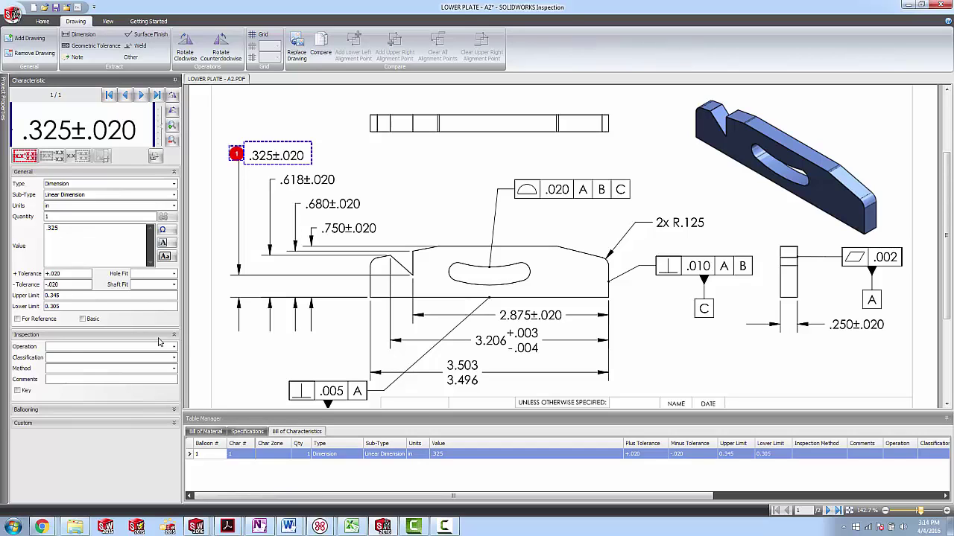
{"action": "left_click", "coordinate": [60, 346]}
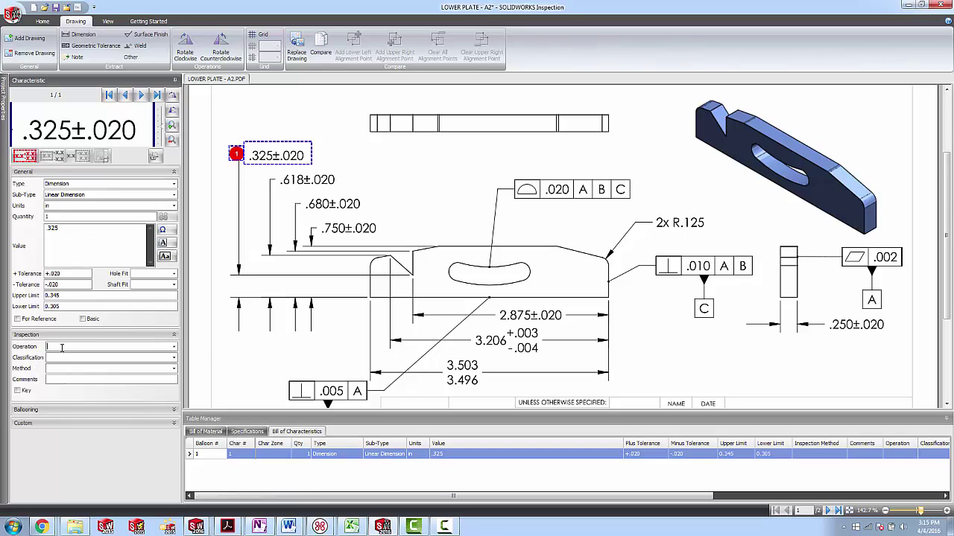
{"action": "left_click", "coordinate": [174, 348]}
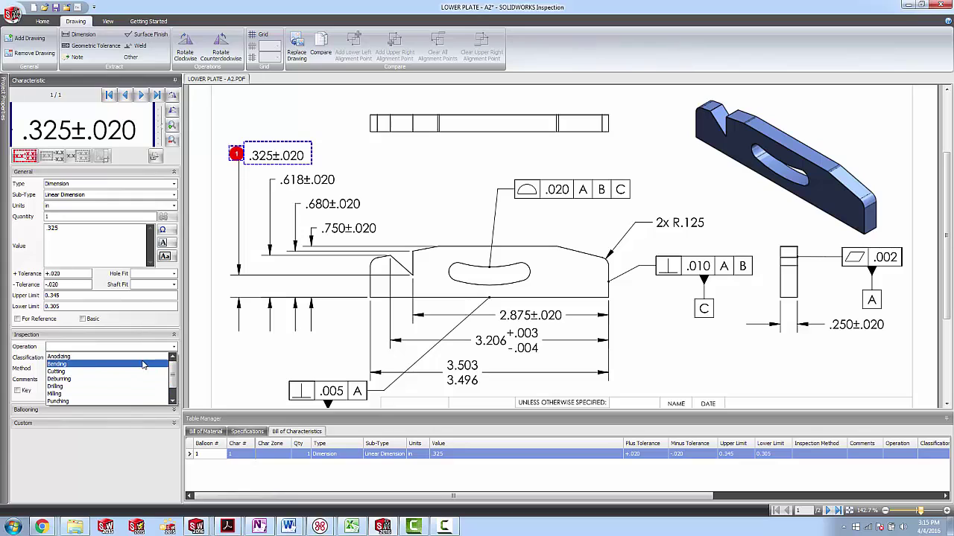
{"action": "left_click", "coordinate": [174, 348]}
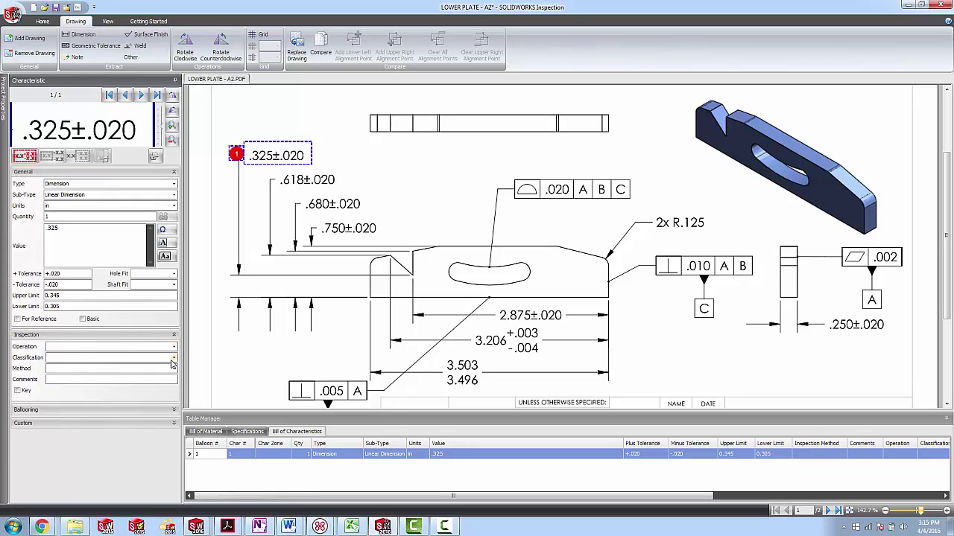
{"action": "left_click", "coordinate": [173, 358]}
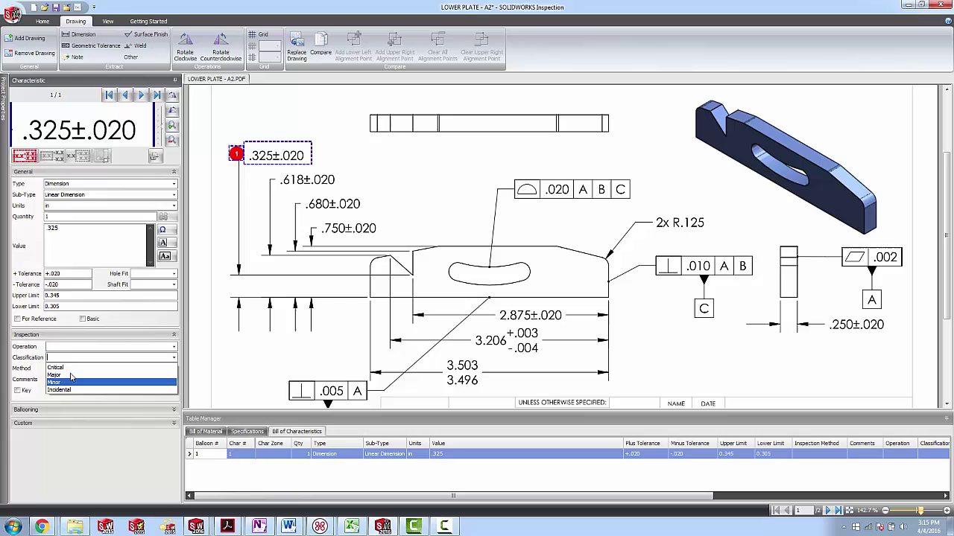
{"action": "left_click", "coordinate": [174, 359]}
{"action": "left_click", "coordinate": [174, 368]}
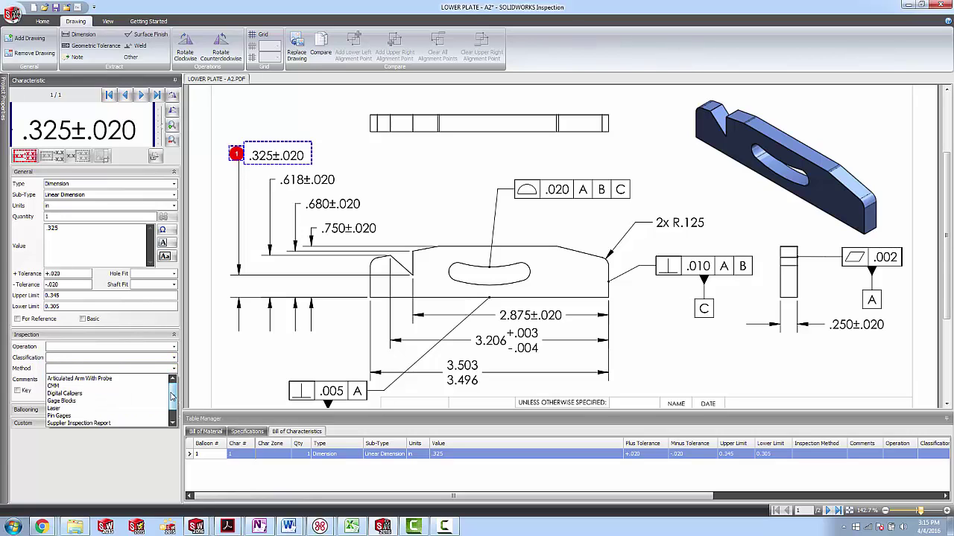
{"action": "mouse_move", "coordinate": [174, 396]}
{"action": "left_mouse_down"}
{"action": "mouse_move", "coordinate": [171, 412]}
{"action": "mouse_move", "coordinate": [175, 391]}
{"action": "left_mouse_up"}
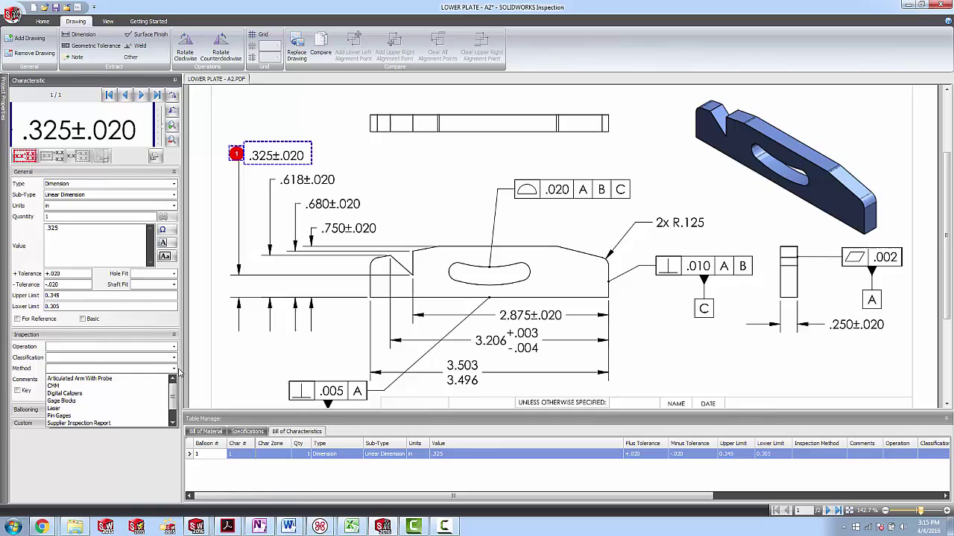
{"action": "left_click", "coordinate": [174, 369]}
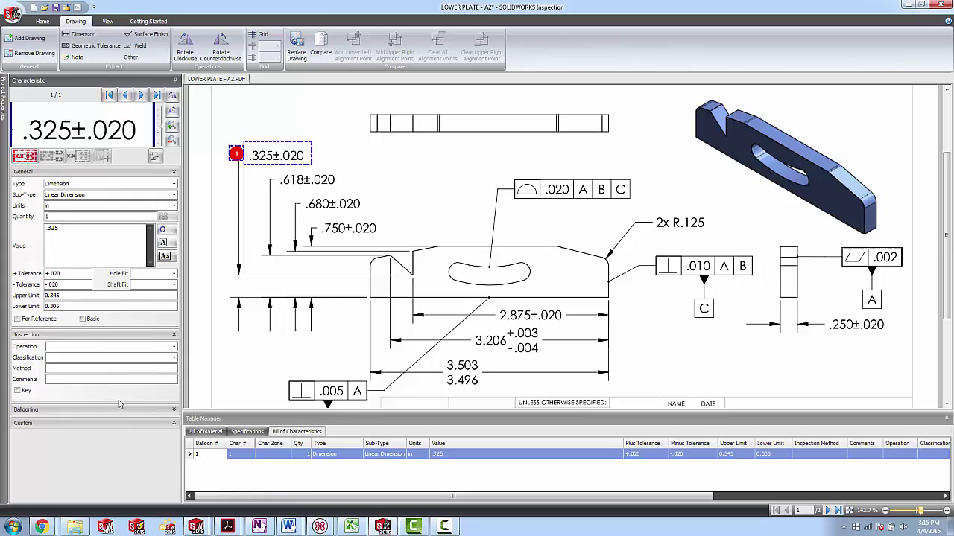
Look over characteristic 1's balloon appearance options and custom fields.
{"action": "left_click", "coordinate": [174, 409]}
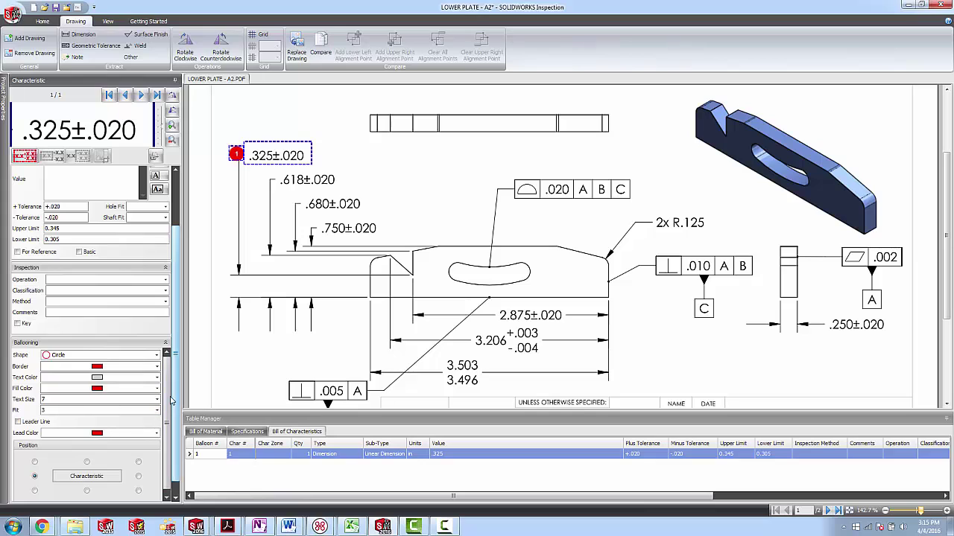
{"action": "left_click", "coordinate": [165, 342]}
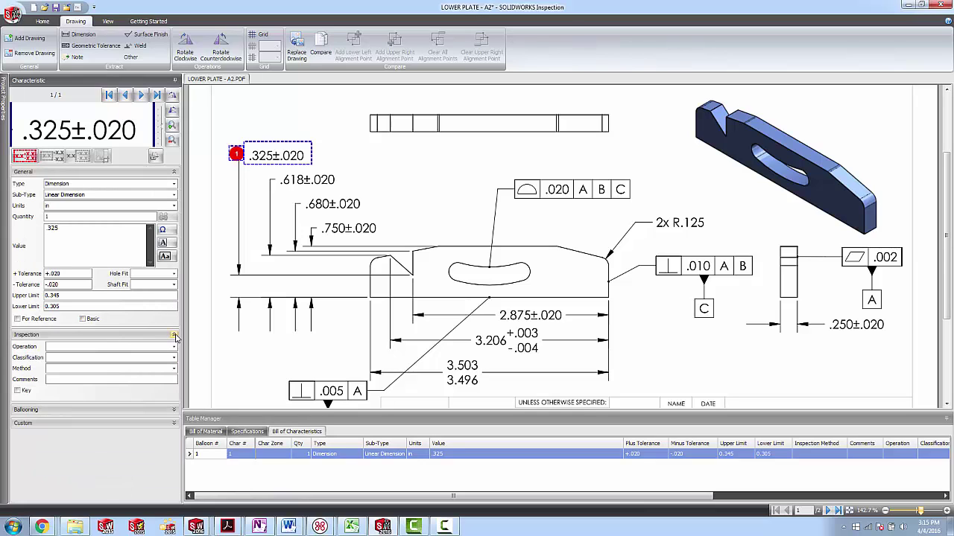
{"action": "left_click", "coordinate": [173, 335]}
{"action": "left_click", "coordinate": [174, 363]}
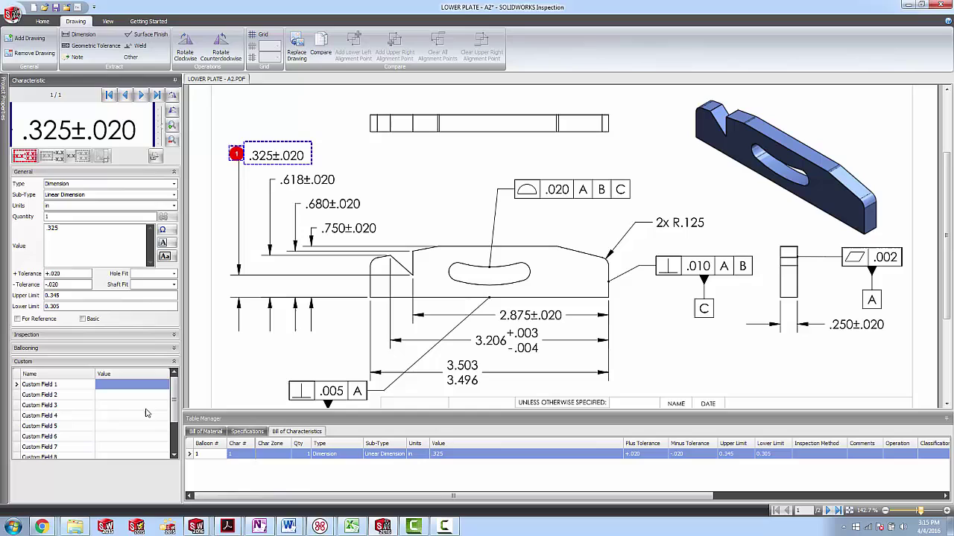
{"action": "scroll", "coordinate": [174, 392], "scroll_direction": "down", "scroll_amount": 1}
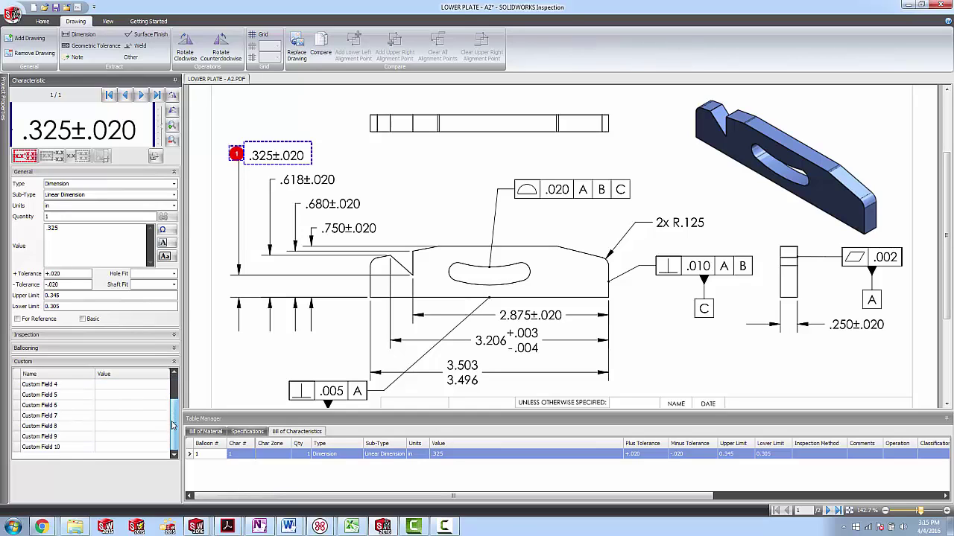
{"action": "left_click_drag", "start_coordinate": [172, 417], "coordinate": [173, 388]}
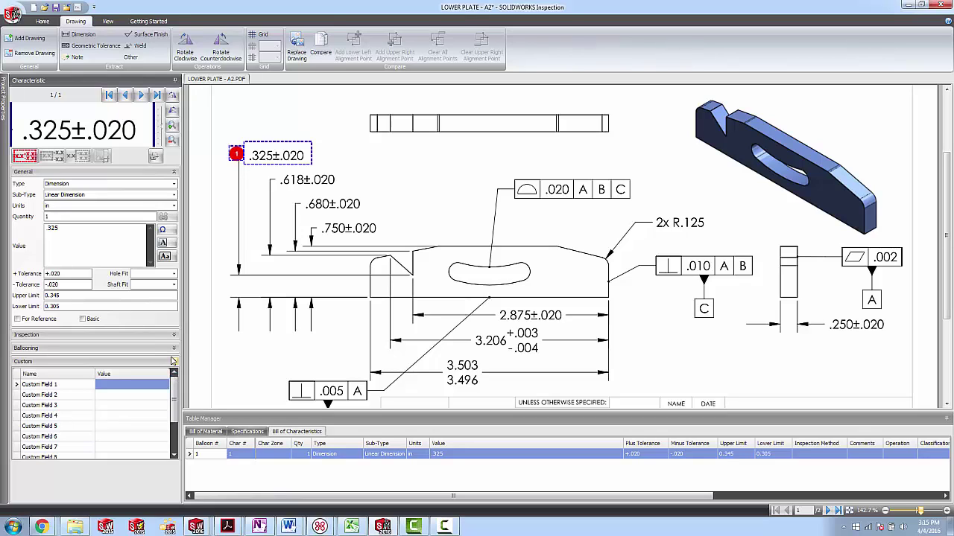
Balloon the .618±.020 and .680±.020 dimensions as characteristics 2 and 3.
{"action": "left_click", "coordinate": [174, 361]}
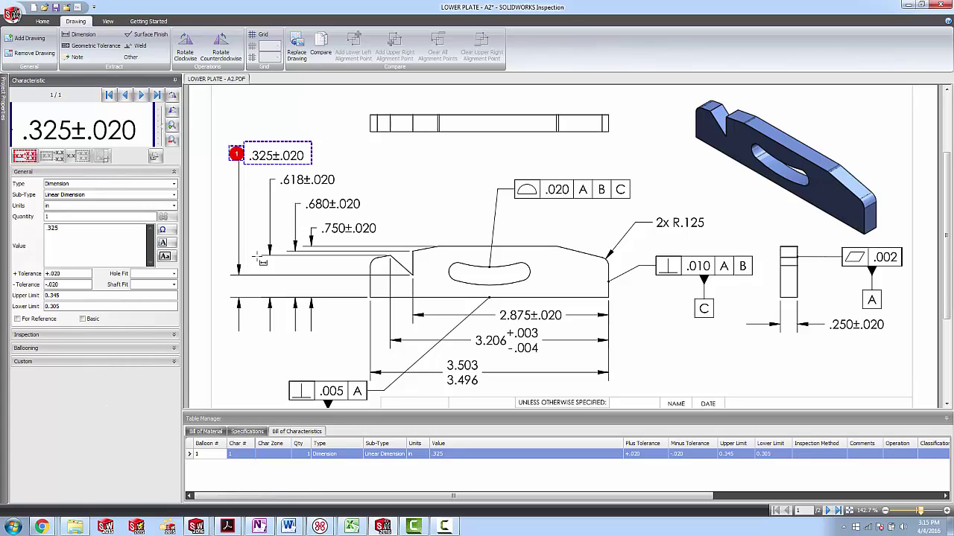
{"action": "left_click", "coordinate": [339, 186]}
{"action": "left_click", "coordinate": [328, 212]}
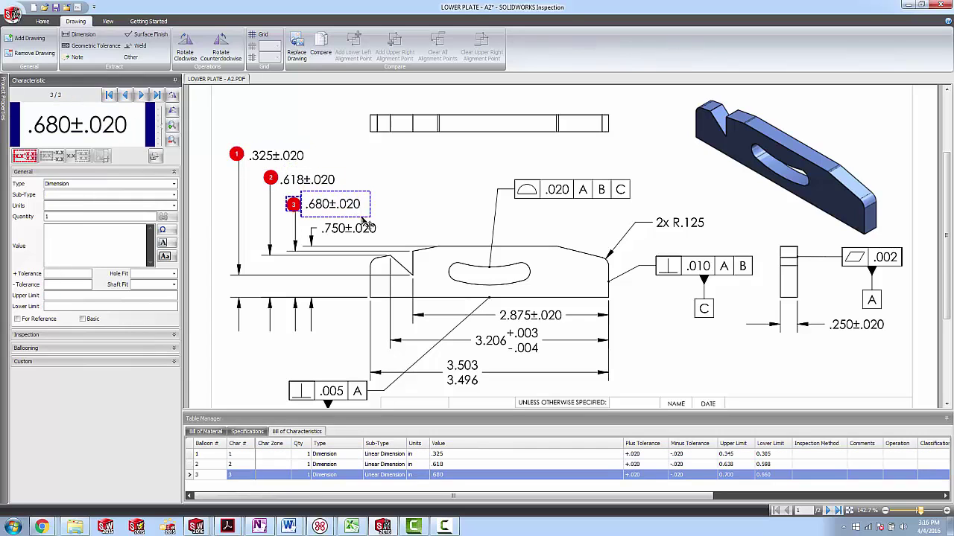
Select balloons 1, 2 and 3 together.
{"action": "left_click", "coordinate": [236, 154]}
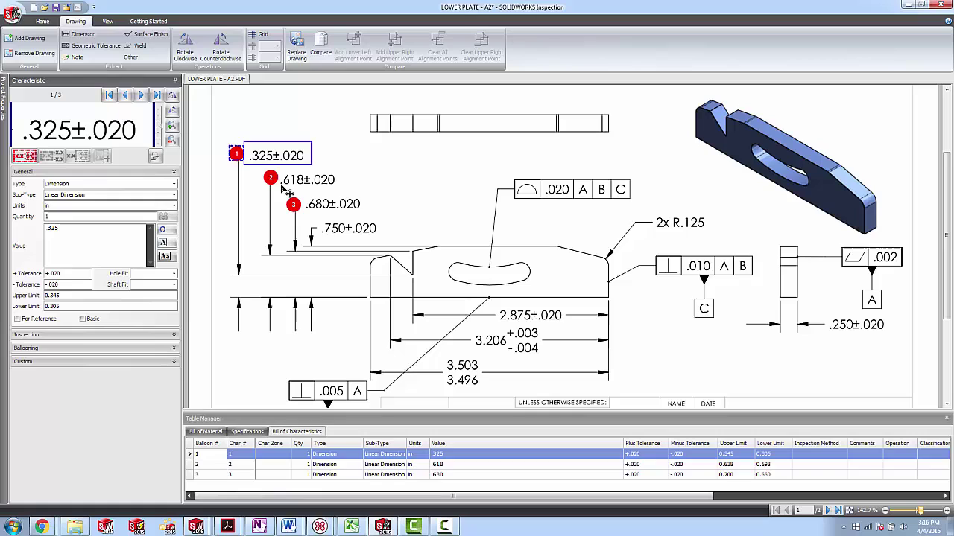
{"action": "left_click", "coordinate": [271, 177], "text": "ctrl"}
{"action": "left_click", "coordinate": [293, 204], "text": "ctrl"}
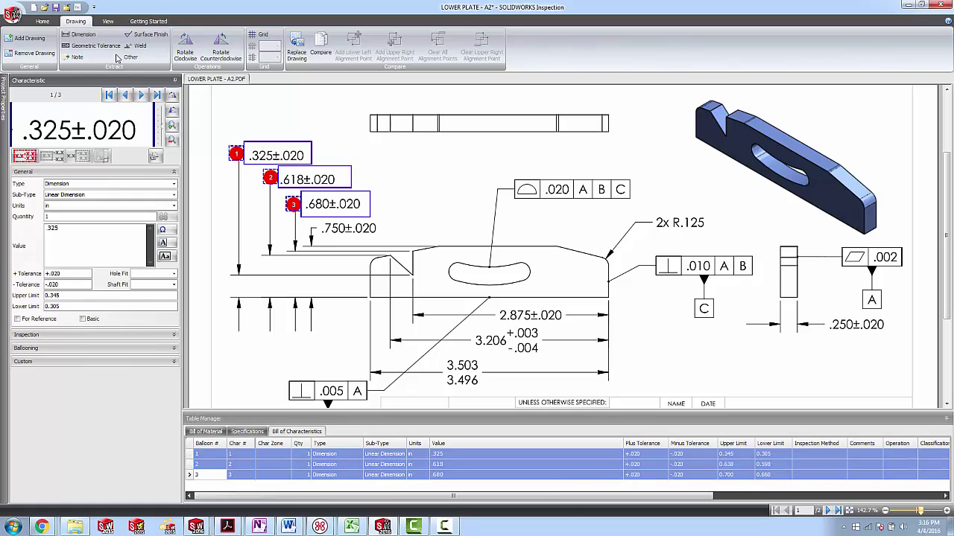
Give balloons 1–3 a yellow border and fill with black numbers.
{"action": "left_click", "coordinate": [42, 21]}
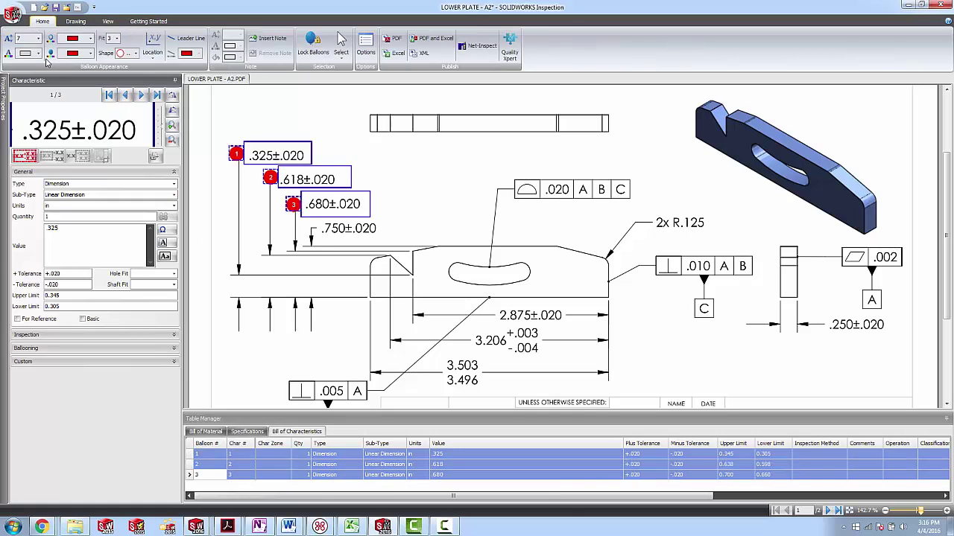
{"action": "left_click", "coordinate": [91, 40]}
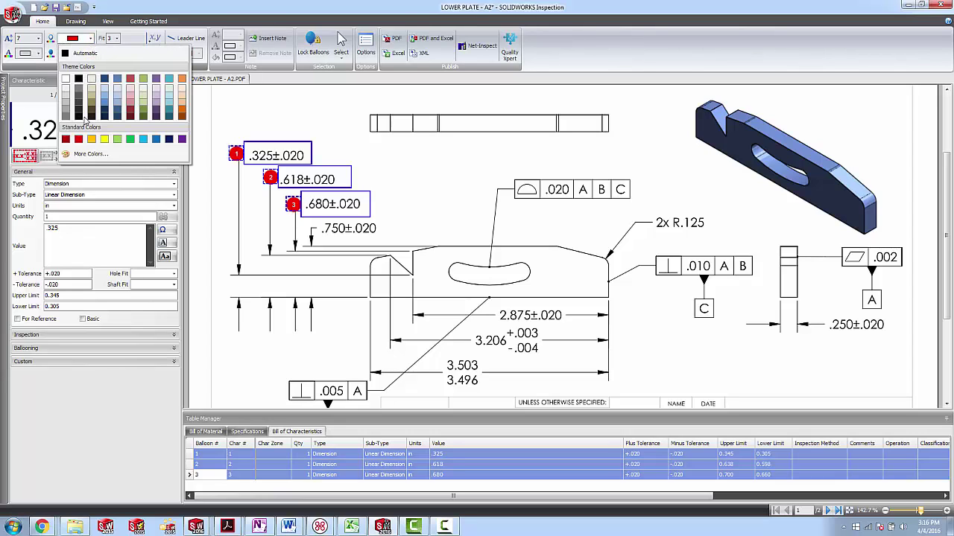
{"action": "left_click", "coordinate": [91, 138]}
{"action": "left_click", "coordinate": [90, 53]}
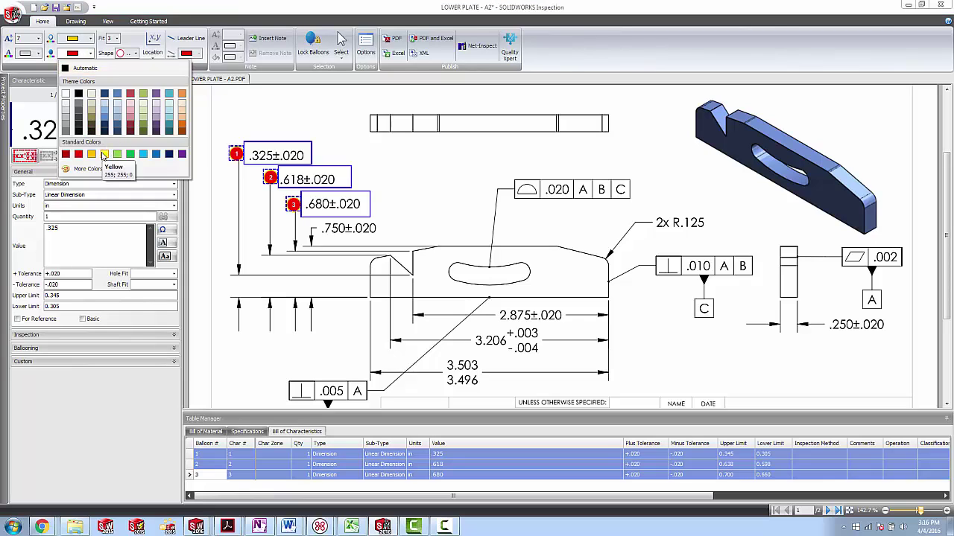
{"action": "left_click", "coordinate": [103, 154]}
{"action": "left_click", "coordinate": [38, 54]}
{"action": "left_click", "coordinate": [34, 77]}
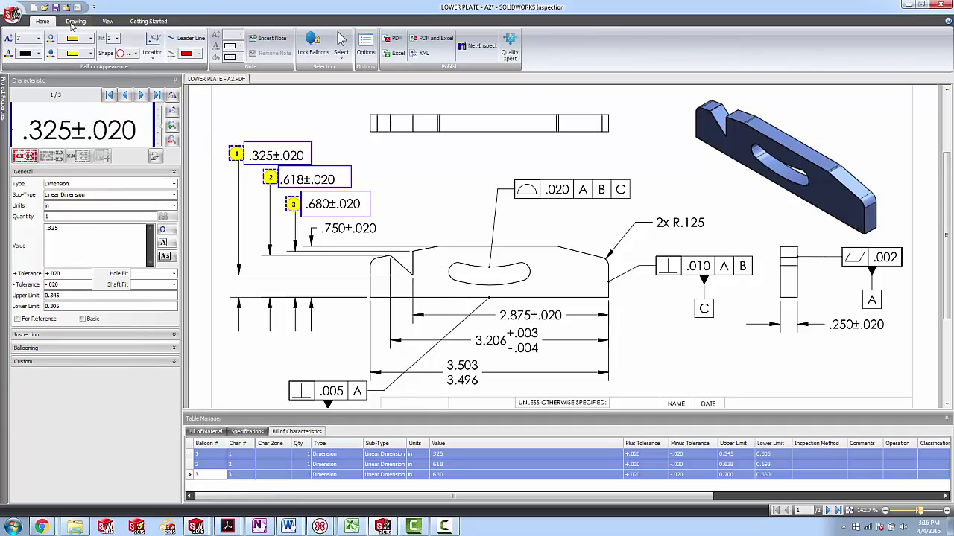
{"action": "left_click", "coordinate": [73, 23]}
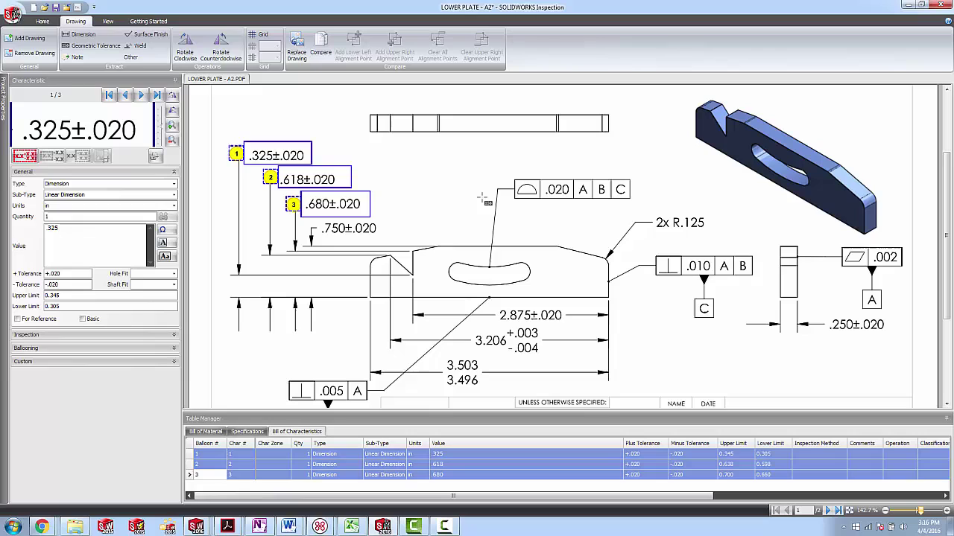
Balloon the .020 A B C callout as profile of a surface, tolerance .020, datums A, B, C.
{"action": "left_click_drag", "start_coordinate": [507, 171], "coordinate": [637, 207]}
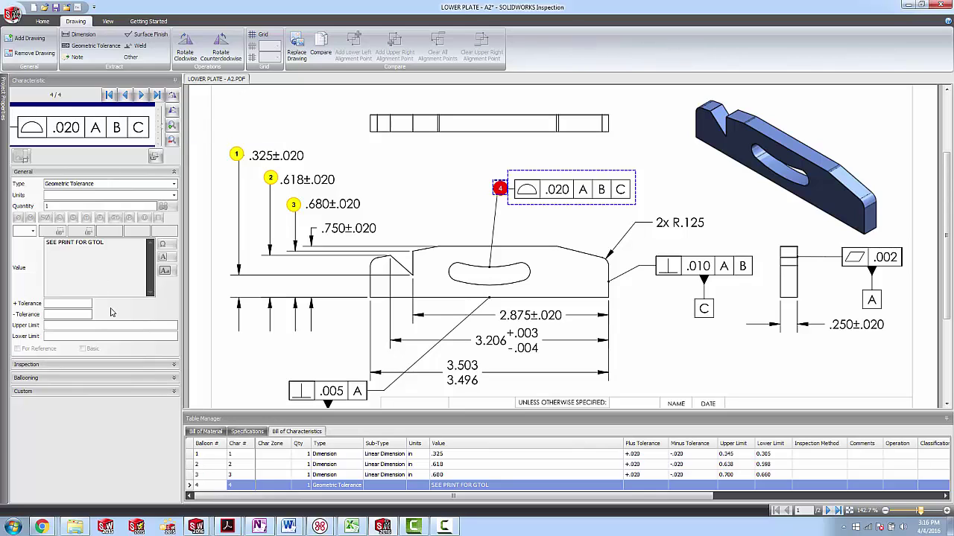
{"action": "left_click", "coordinate": [33, 232]}
{"action": "scroll", "coordinate": [86, 263], "scroll_direction": "down", "scroll_amount": 2}
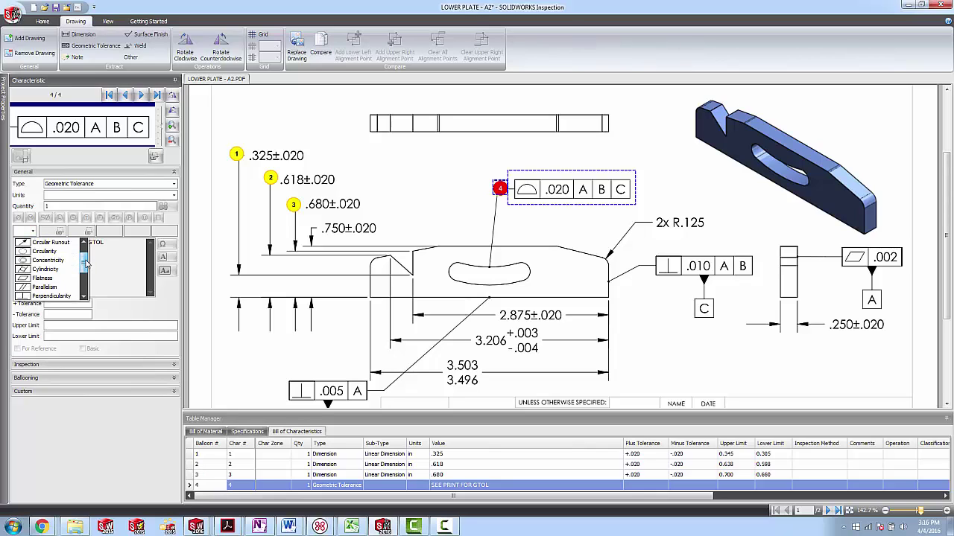
{"action": "scroll", "coordinate": [86, 262], "scroll_direction": "down", "scroll_amount": 2}
{"action": "left_click", "coordinate": [50, 280]}
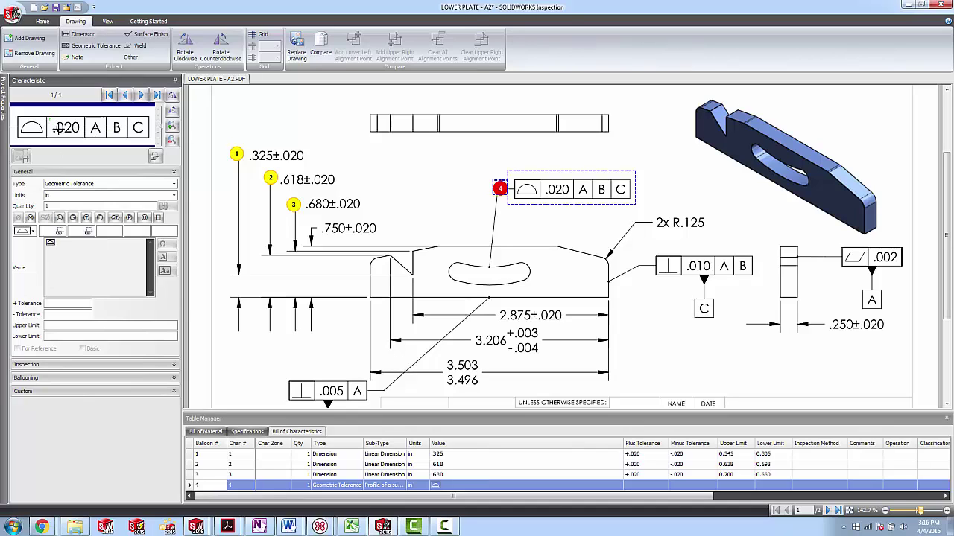
{"action": "left_click", "coordinate": [81, 128]}
{"action": "left_click", "coordinate": [56, 231]}
{"action": "type", "text": ".020"}
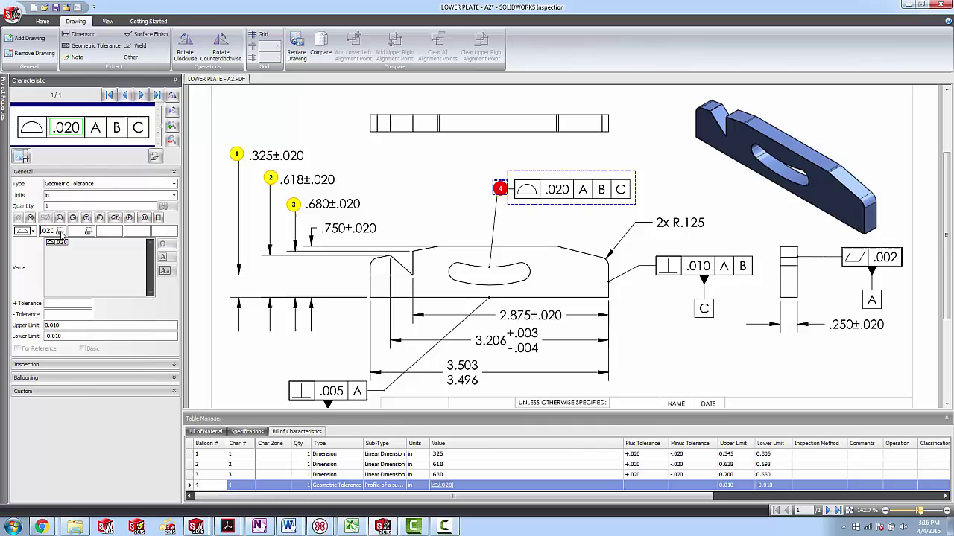
{"action": "left_click", "coordinate": [106, 231]}
{"action": "type", "text": "A"}
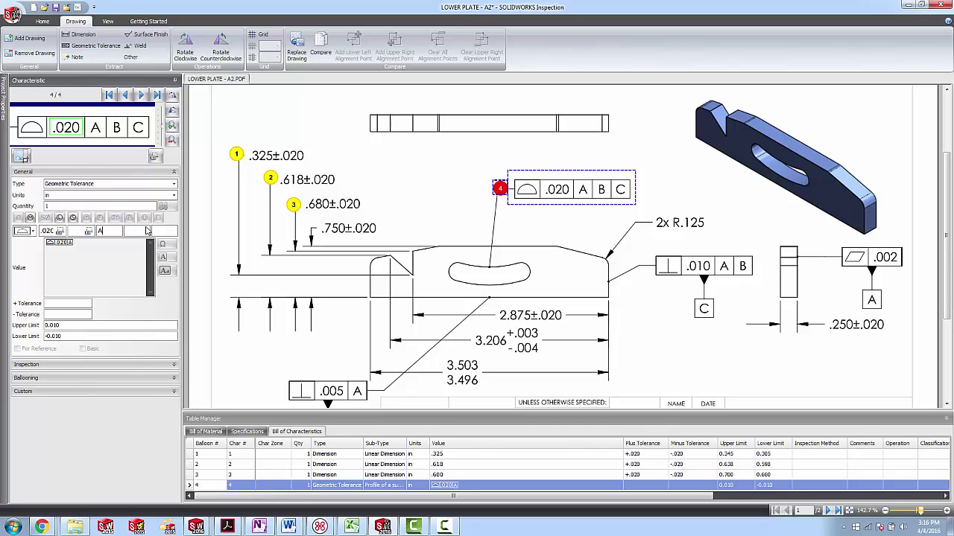
{"action": "type", "text": "B"}
{"action": "type", "text": "C"}
{"action": "left_click_drag", "start_coordinate": [495, 418], "coordinate": [492, 352]}
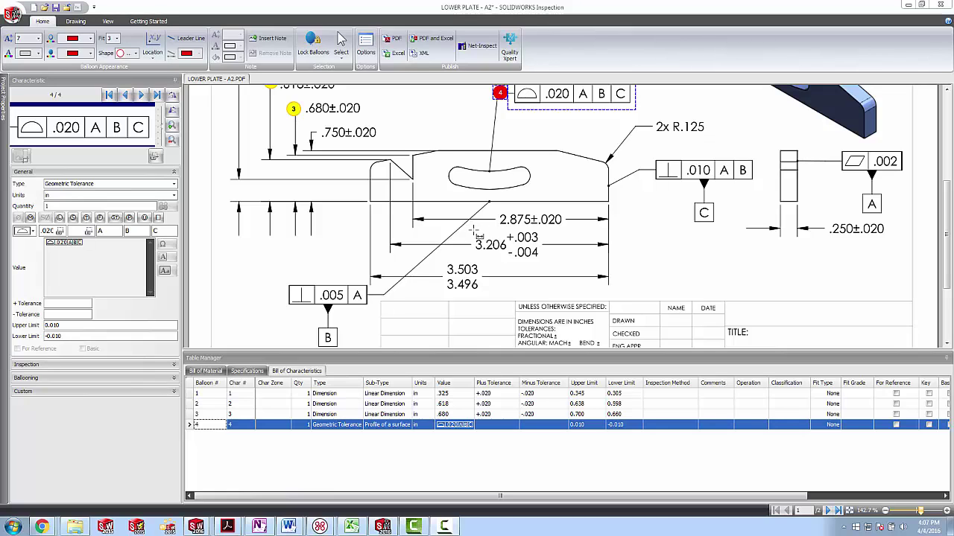
Balloon the 3.206 +.003/-.004, 3.503/3.496 and 2x R.125 dimensions as characteristics 5–7.
{"action": "mouse_move", "coordinate": [474, 230]}
{"action": "left_mouse_down"}
{"action": "mouse_move", "coordinate": [514, 260]}
{"action": "mouse_move", "coordinate": [545, 265]}
{"action": "left_mouse_up"}
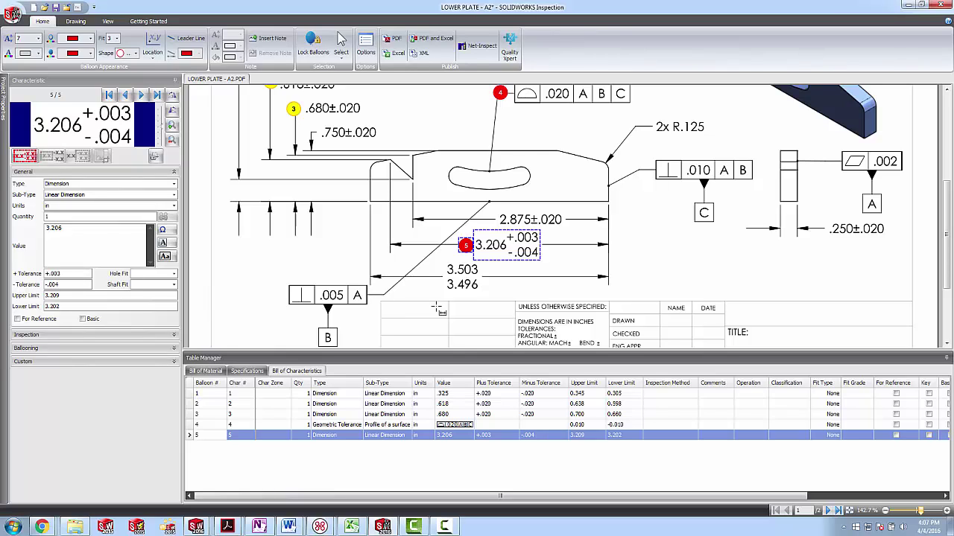
{"action": "left_click", "coordinate": [484, 296]}
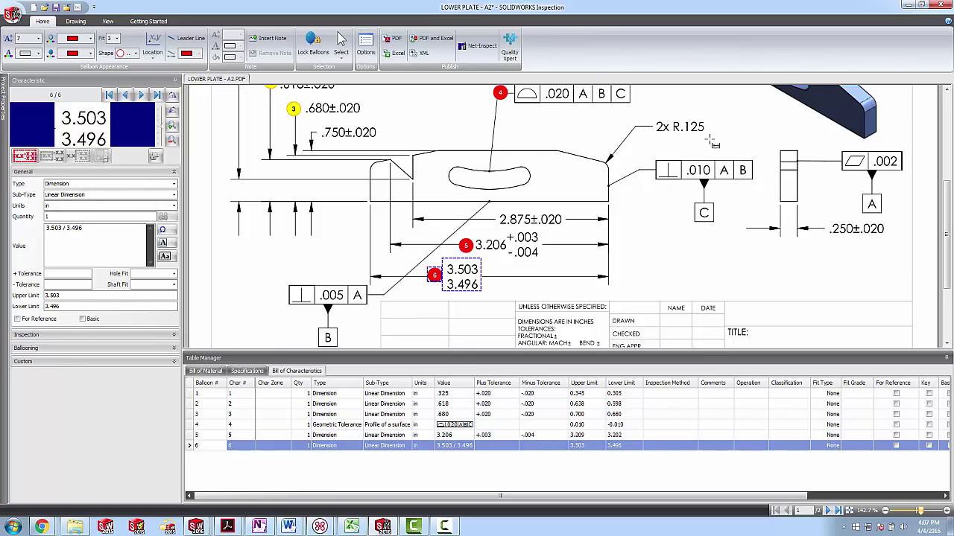
{"action": "left_click_drag", "start_coordinate": [652, 111], "coordinate": [712, 146]}
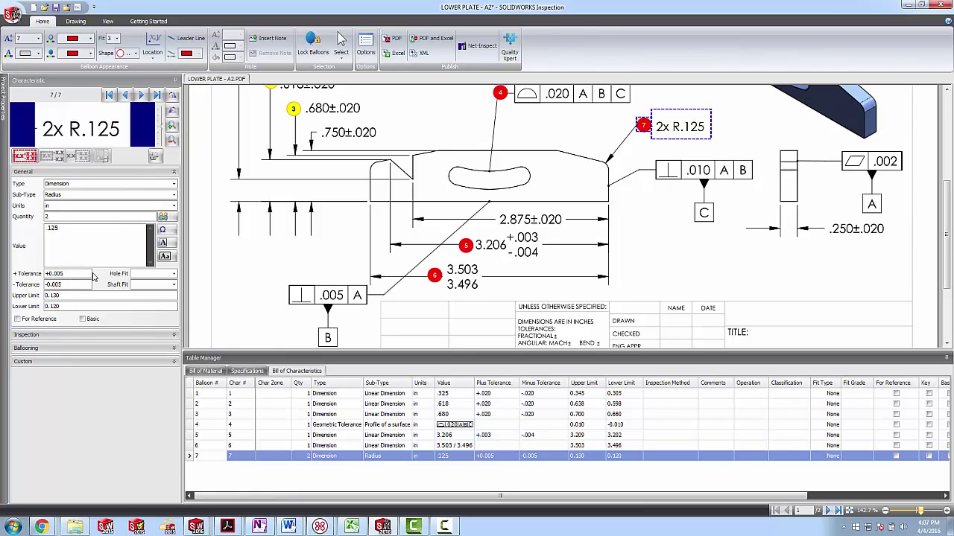
In project Options, check default tolerances, keep By Precision, and view the Imaging/OCR settings.
{"action": "left_click", "coordinate": [365, 45]}
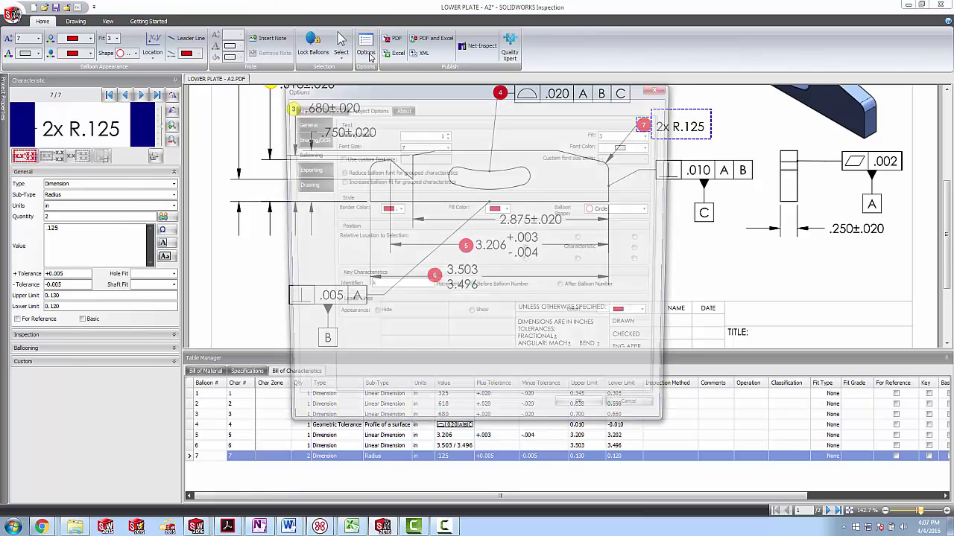
{"action": "left_click", "coordinate": [306, 138]}
{"action": "left_click", "coordinate": [302, 123]}
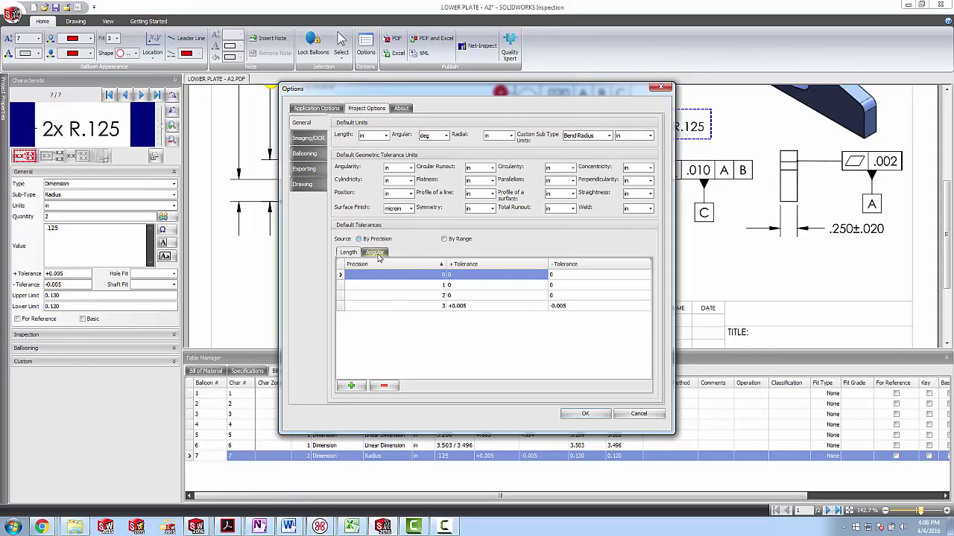
{"action": "left_click", "coordinate": [459, 240]}
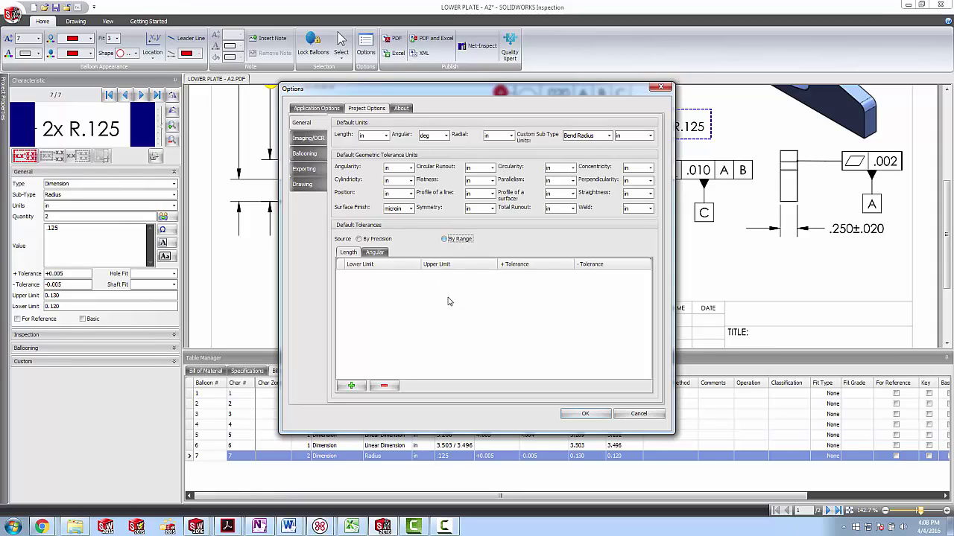
{"action": "left_click", "coordinate": [373, 240]}
{"action": "left_click", "coordinate": [311, 139]}
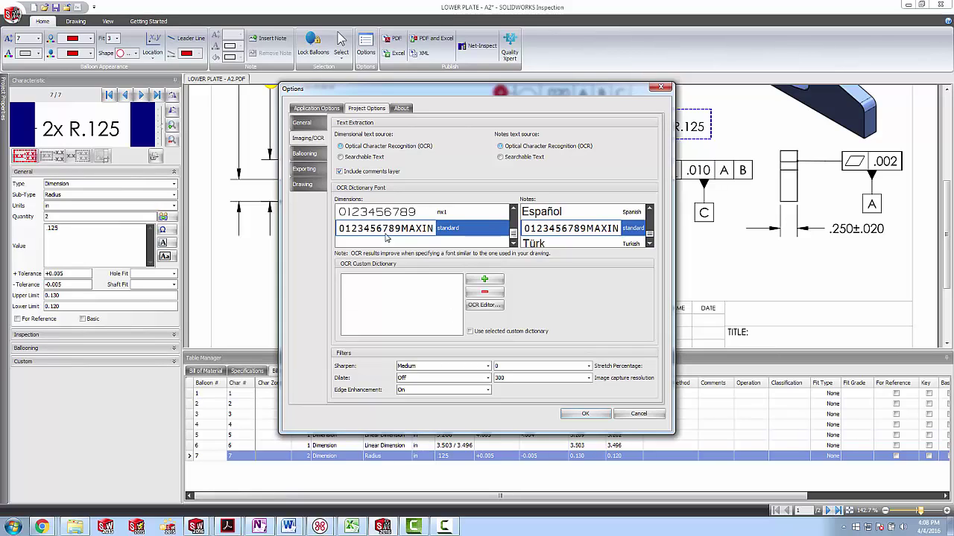
Select 'standard' in the Imaging/OCR Dimensions font list as the OCR dictionary font.
{"action": "scroll", "coordinate": [513, 233], "scroll_direction": "up", "scroll_amount": 1}
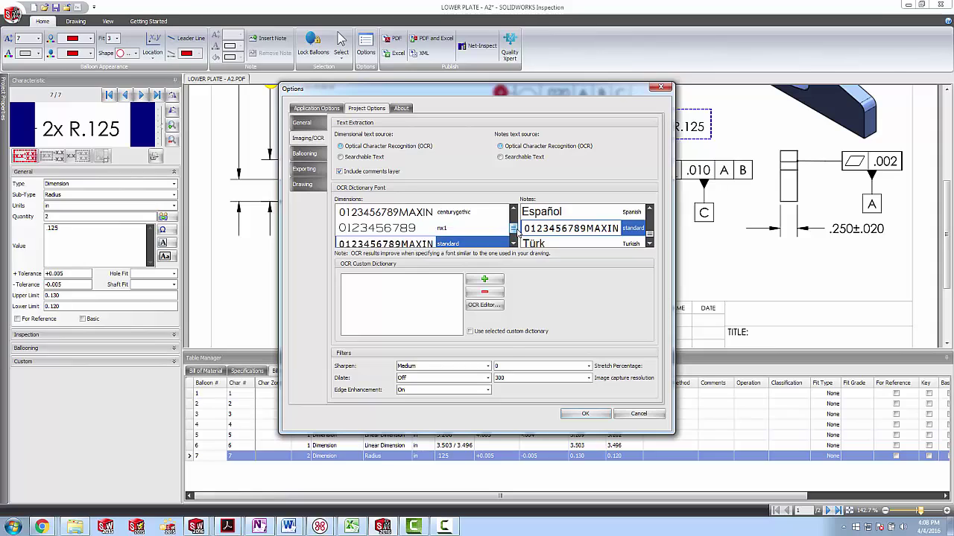
{"action": "scroll", "coordinate": [516, 232], "scroll_direction": "up", "scroll_amount": 1}
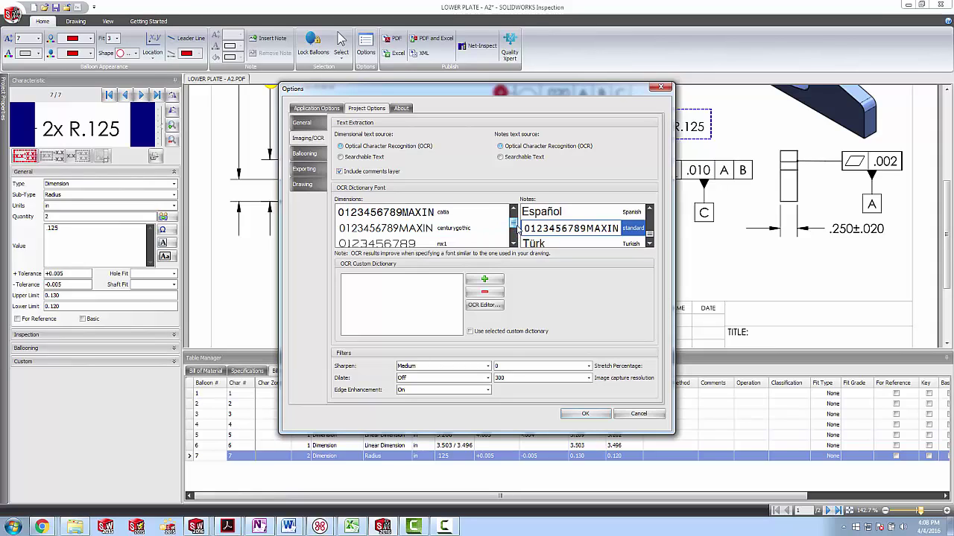
{"action": "scroll", "coordinate": [516, 226], "scroll_direction": "up", "scroll_amount": 1}
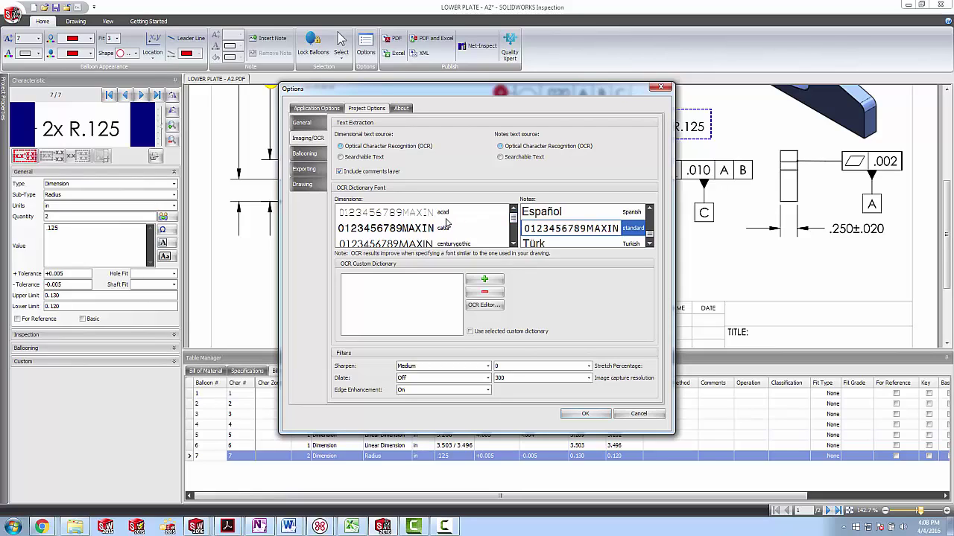
{"action": "scroll", "coordinate": [513, 239], "scroll_direction": "down", "scroll_amount": 2}
{"action": "left_click", "coordinate": [450, 244]}
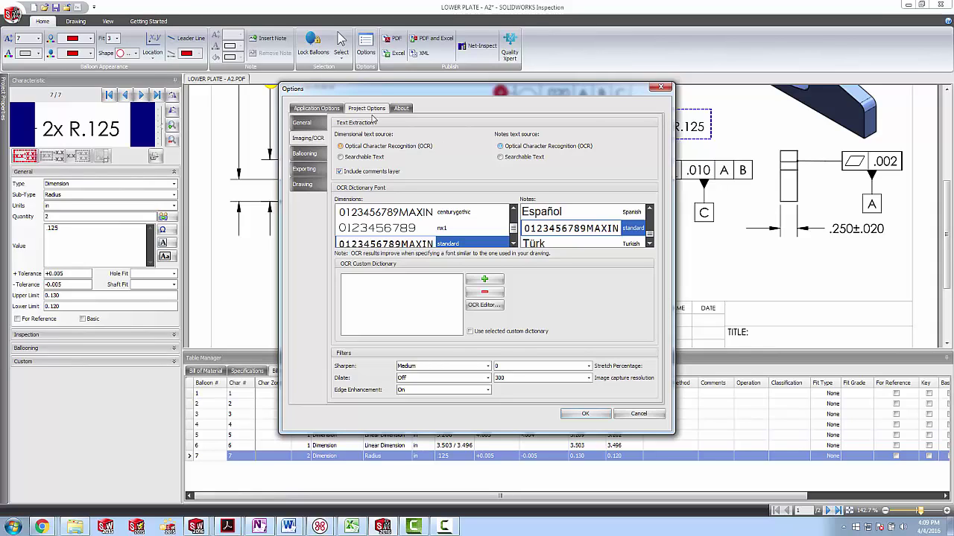
Review the Ballooning page settings, then accept the Options dialog with OK.
{"action": "left_click", "coordinate": [305, 153]}
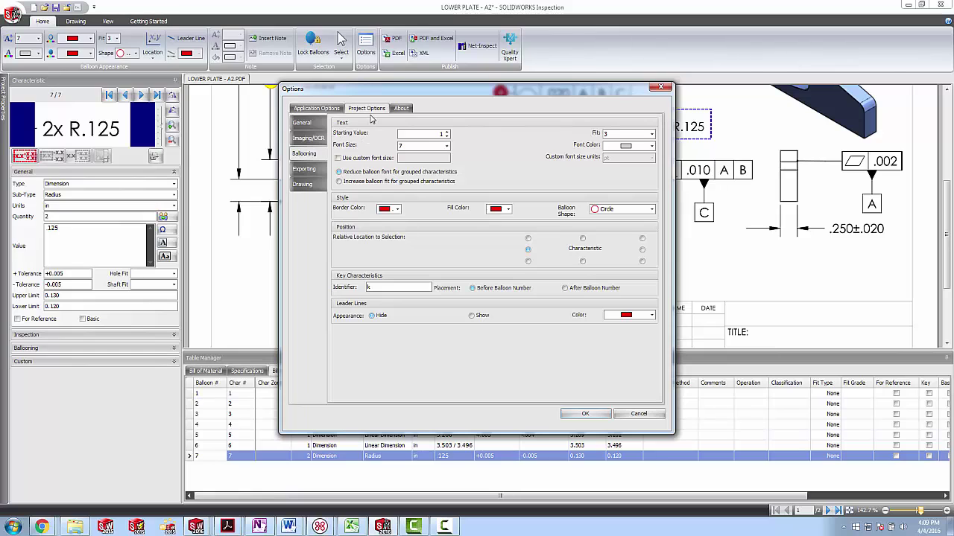
{"action": "left_click", "coordinate": [571, 416]}
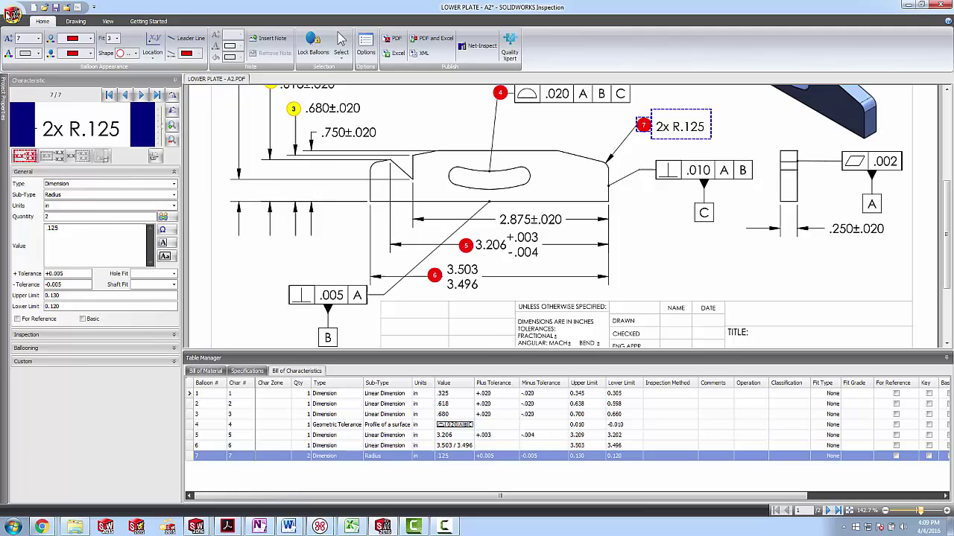
{"action": "left_click", "coordinate": [13, 13]}
{"action": "mouse_move", "coordinate": [68, 187]}
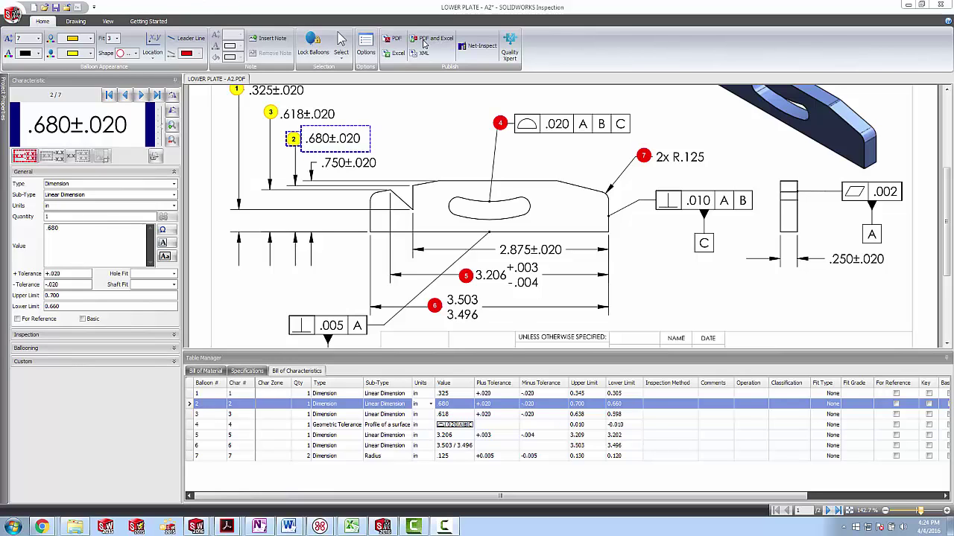
Publish the drawing as the PDF 'LOWER PLATE - A2-ballooned09834.pdf'.
{"action": "left_click", "coordinate": [425, 43]}
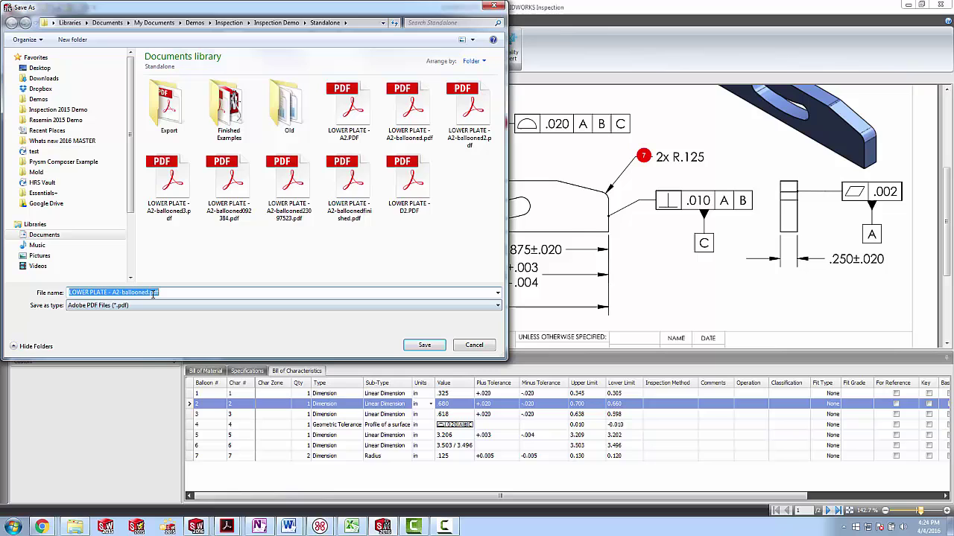
{"action": "left_click", "coordinate": [153, 293]}
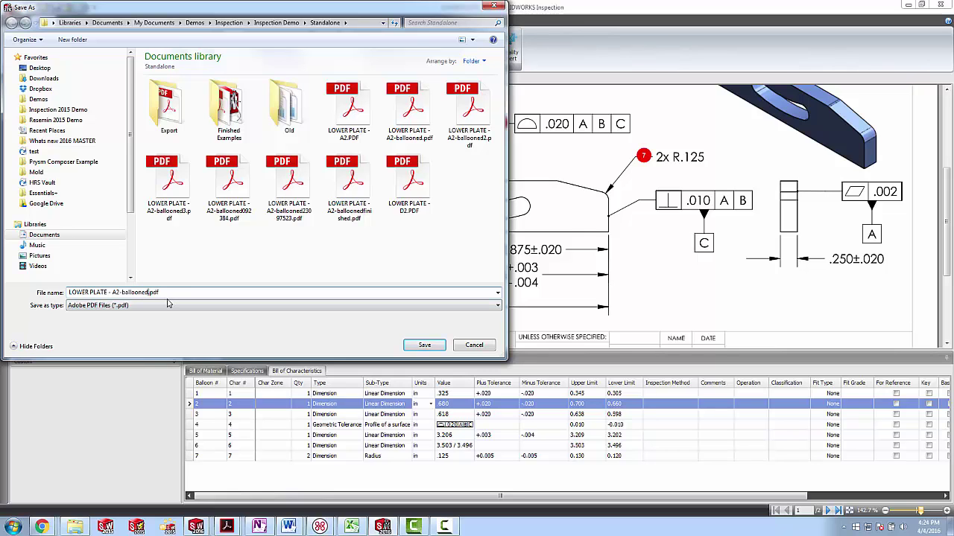
{"action": "type", "text": "09834"}
{"action": "key", "text": "Return"}
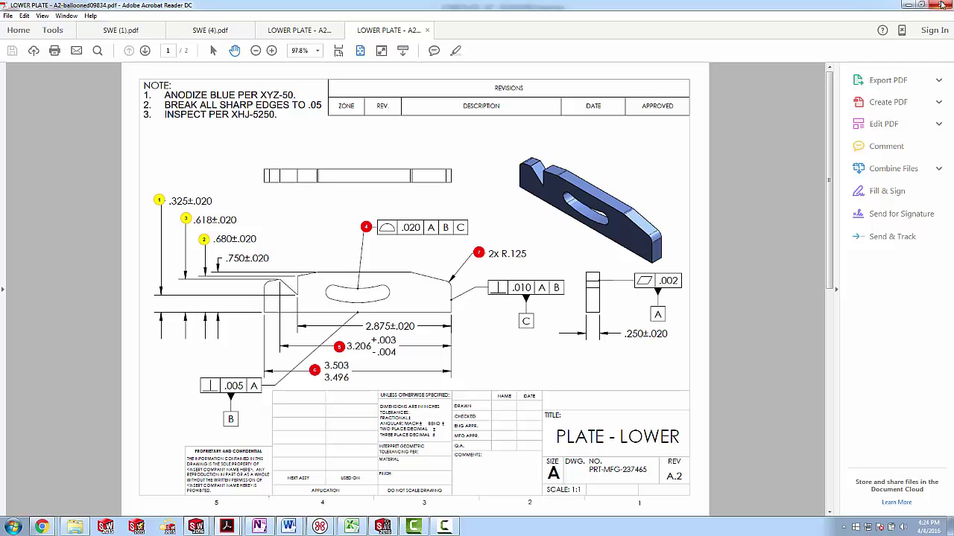
Minimize Acrobat Reader after checking the ballooned PDF with balloons 1–7.
{"action": "left_click", "coordinate": [907, 5]}
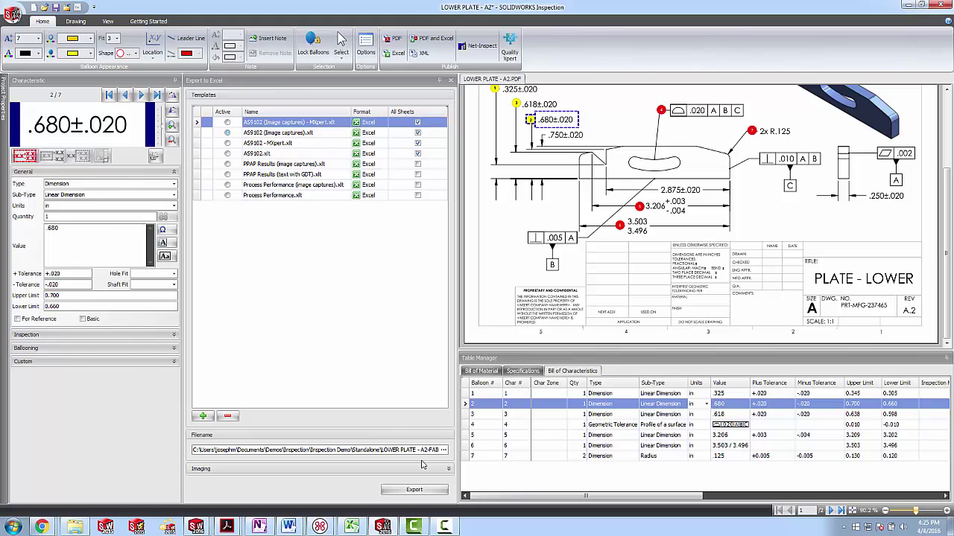
Export the AS9102 report over the existing LOWER PLATE - A2-FAIR.xlsx and bring Excel forward.
{"action": "left_click", "coordinate": [409, 489]}
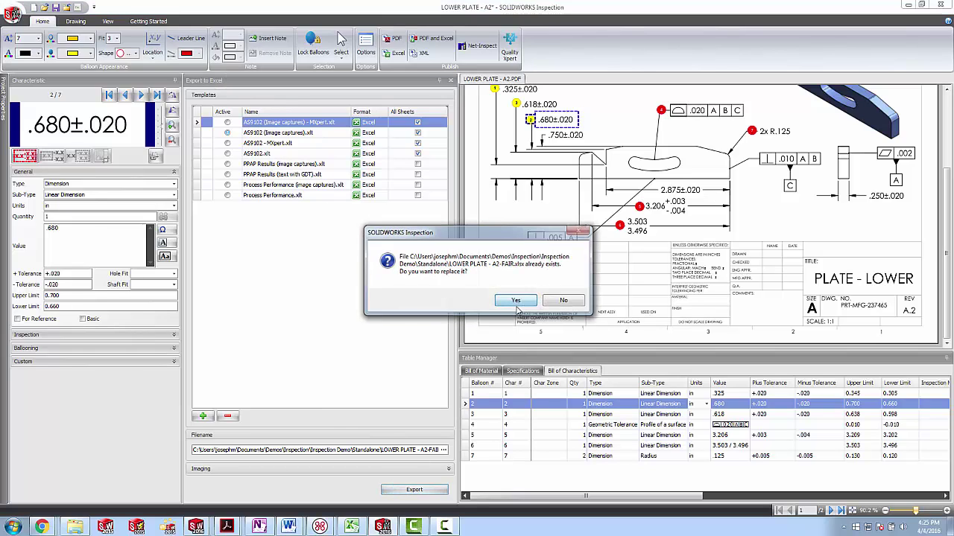
{"action": "left_click", "coordinate": [515, 301]}
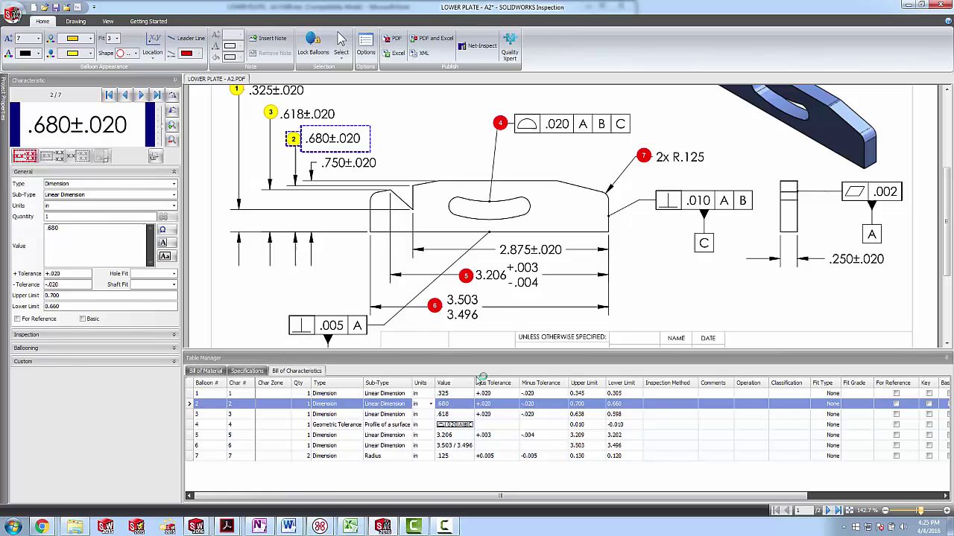
{"action": "mouse_move", "coordinate": [350, 527]}
{"action": "left_click", "coordinate": [412, 494]}
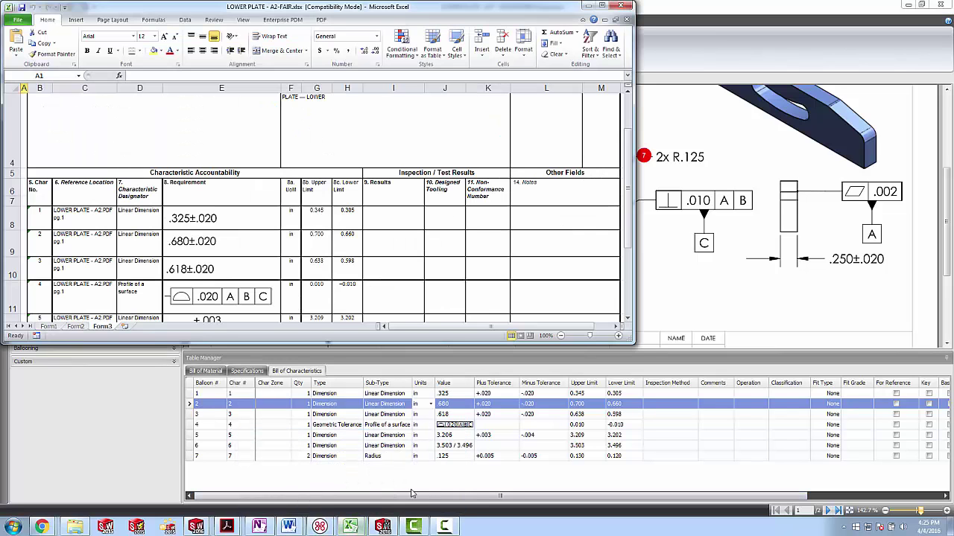
Maximize Excel and enter results 0.344 in I8 and 0.75 in I9.
{"action": "left_click", "coordinate": [611, 5]}
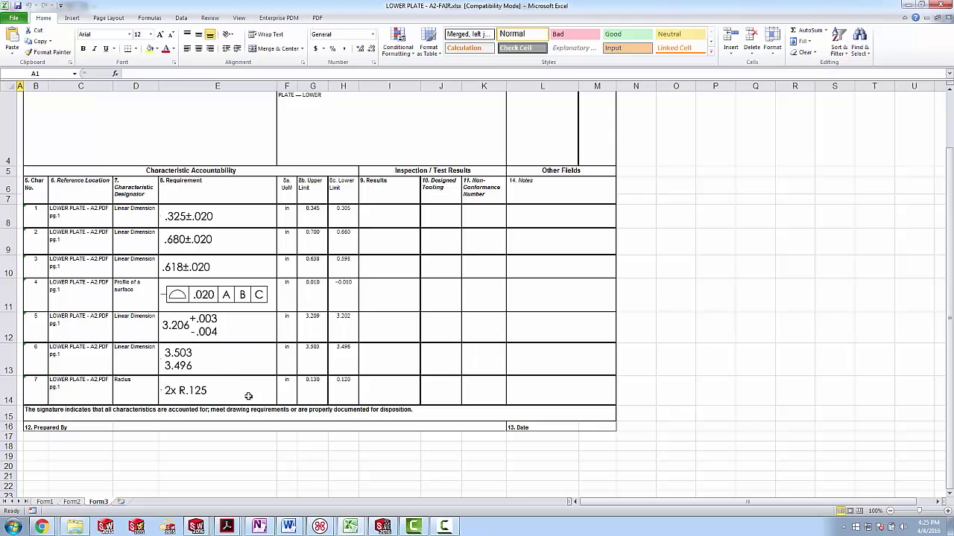
{"action": "left_click", "coordinate": [391, 214]}
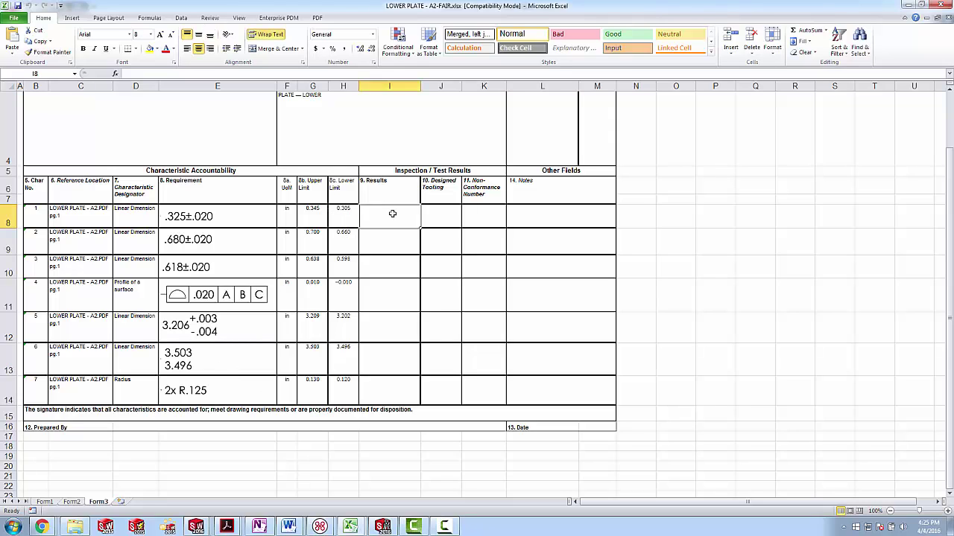
{"action": "type", "text": "."}
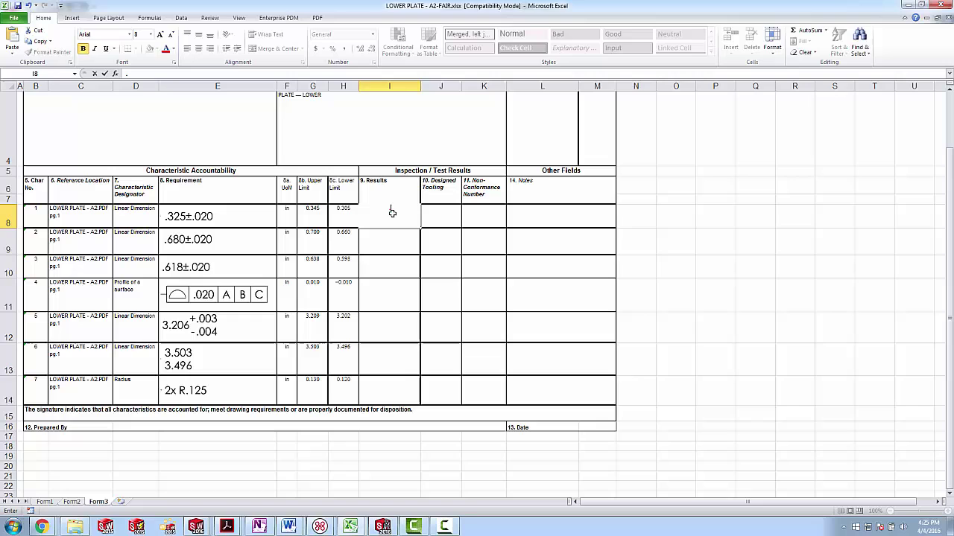
{"action": "type", "text": "344"}
{"action": "key", "text": "Return"}
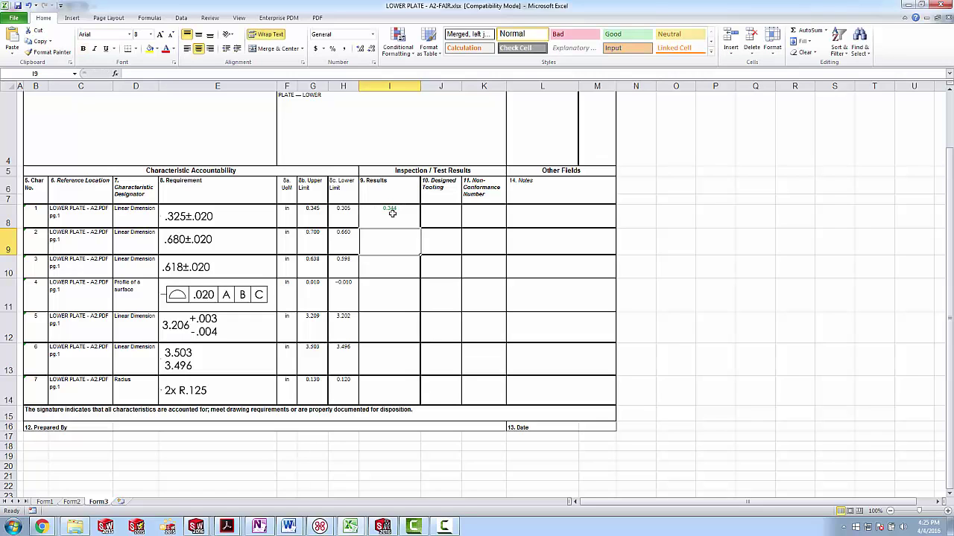
{"action": "type", "text": ".75"}
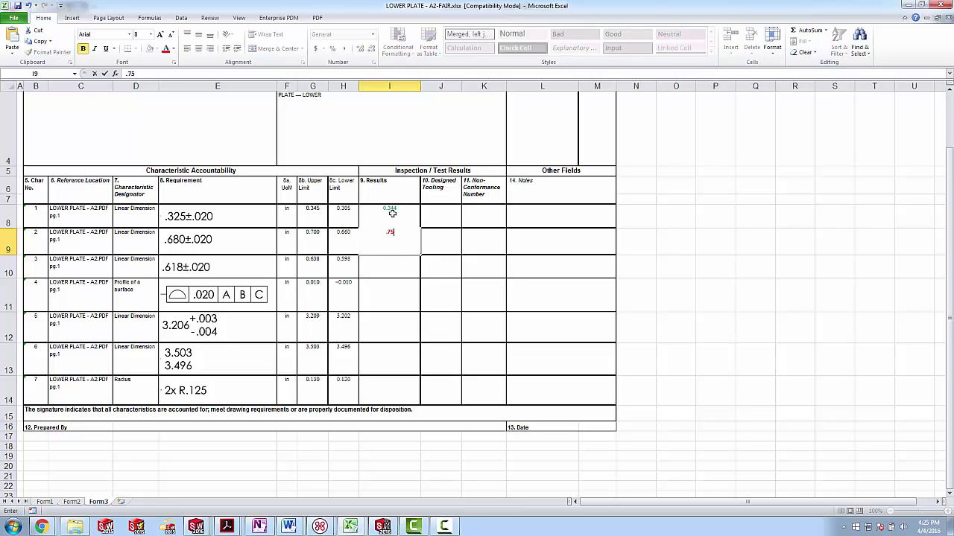
{"action": "key", "text": "Return"}
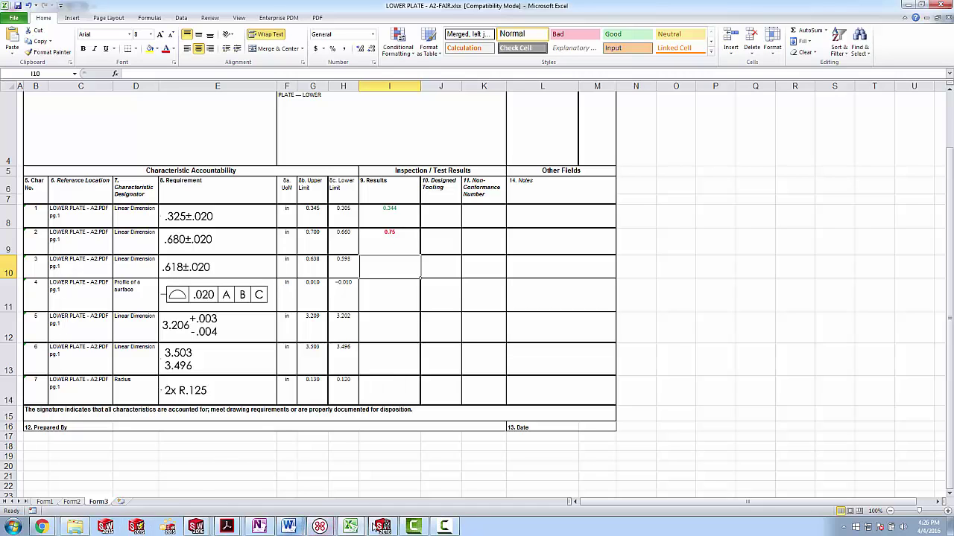
Launch the Template Editor and open AS9102 (Image captures) - MXpert.xlt for editing.
{"action": "left_click", "coordinate": [319, 526]}
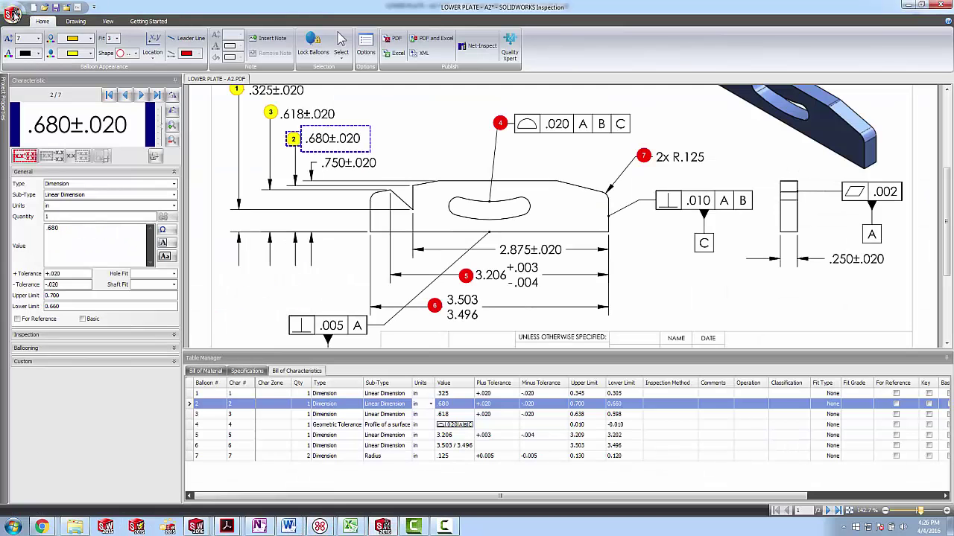
{"action": "left_click", "coordinate": [14, 14]}
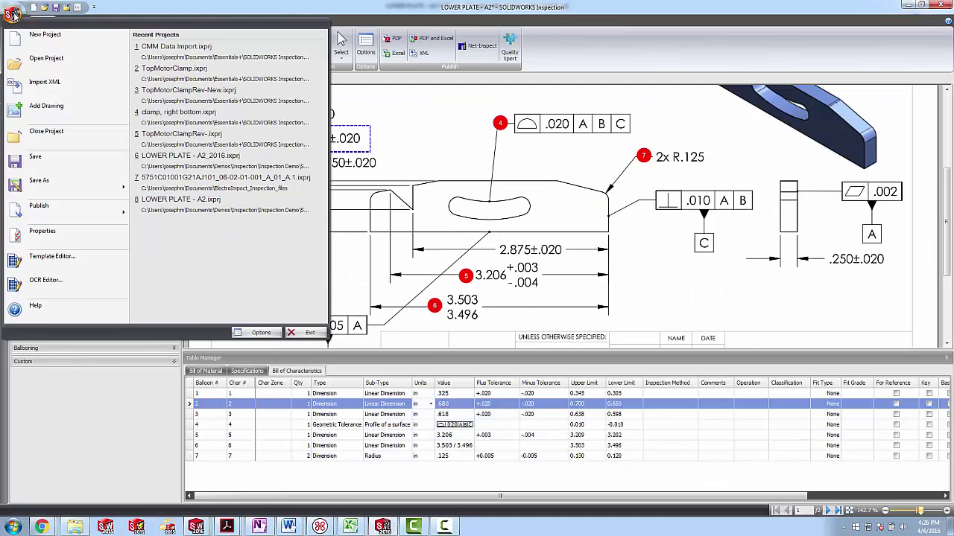
{"action": "left_click", "coordinate": [55, 265]}
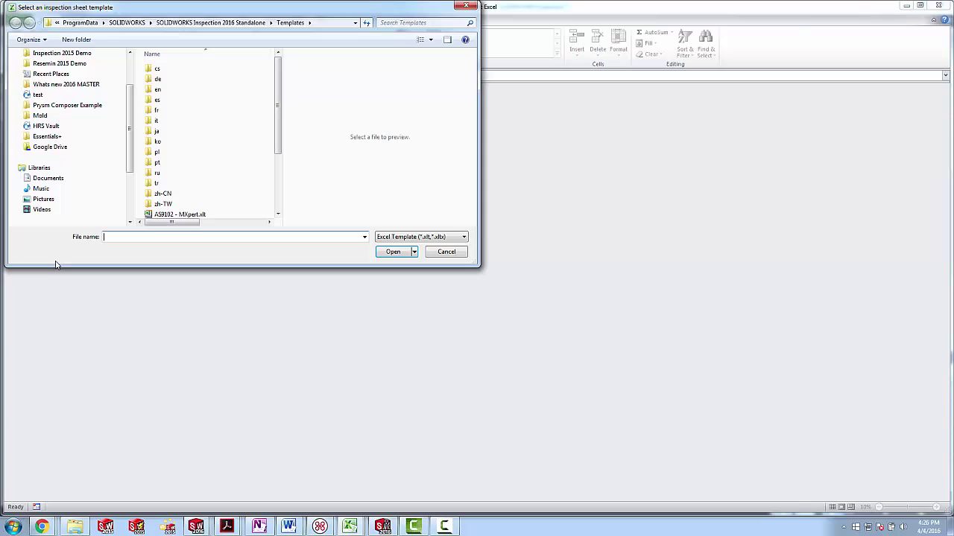
{"action": "scroll", "coordinate": [276, 142], "scroll_direction": "down", "scroll_amount": 2}
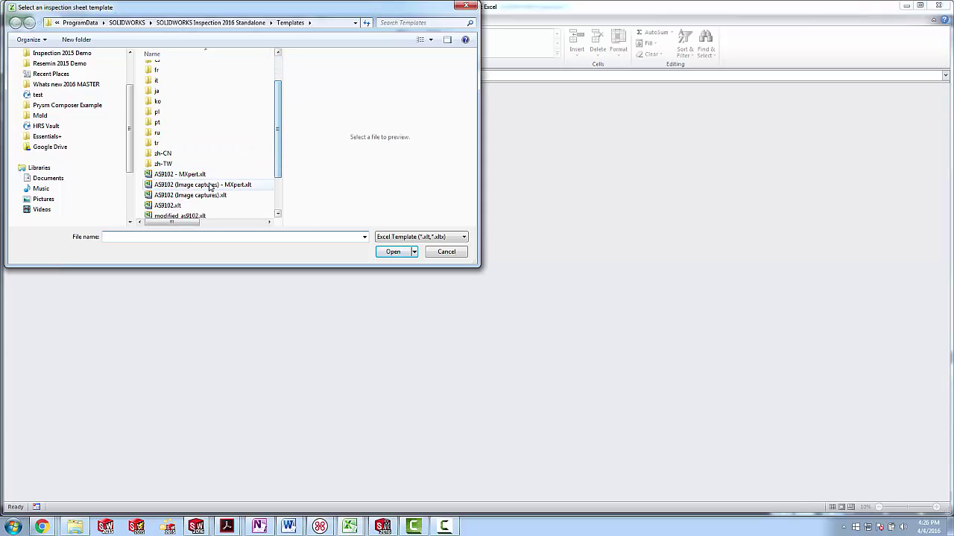
{"action": "left_click", "coordinate": [209, 185]}
{"action": "left_click", "coordinate": [389, 252]}
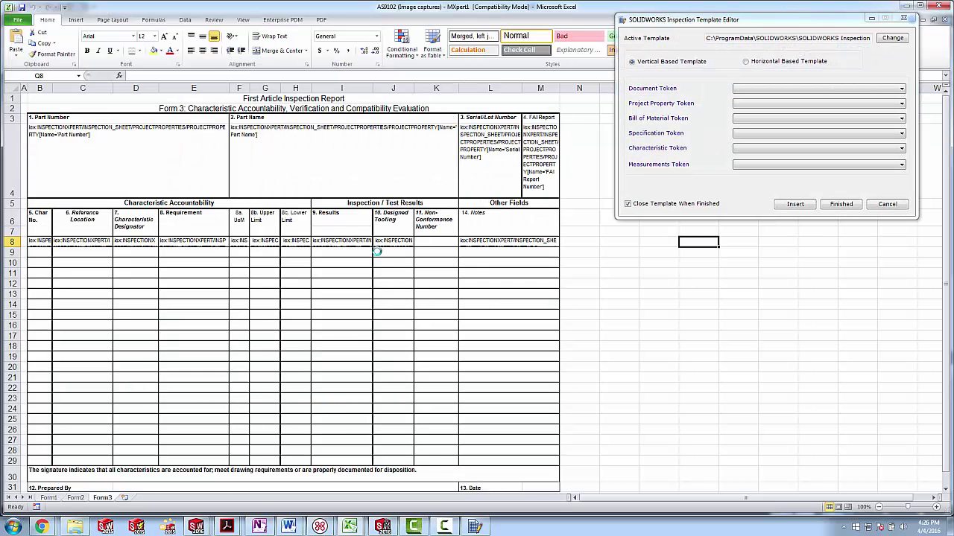